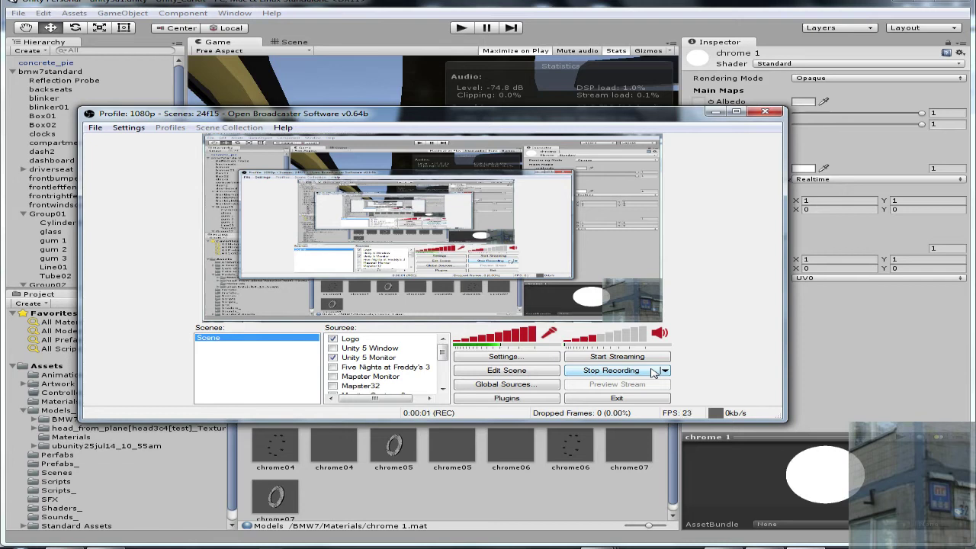
# Run the car scene in play mode, cycle through the camera views and drive the BMW across the terrain
pyautogui.click(793, 366)
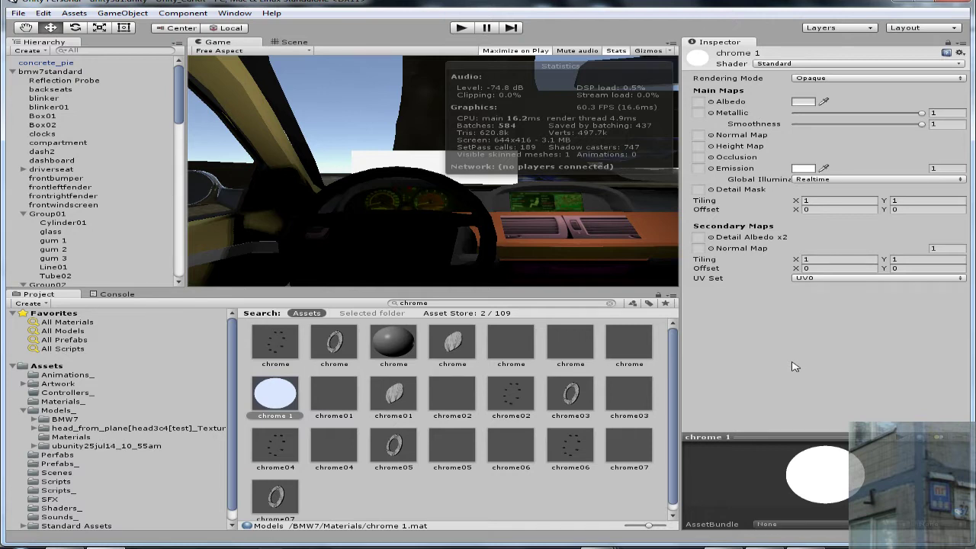
pyautogui.click(465, 29)
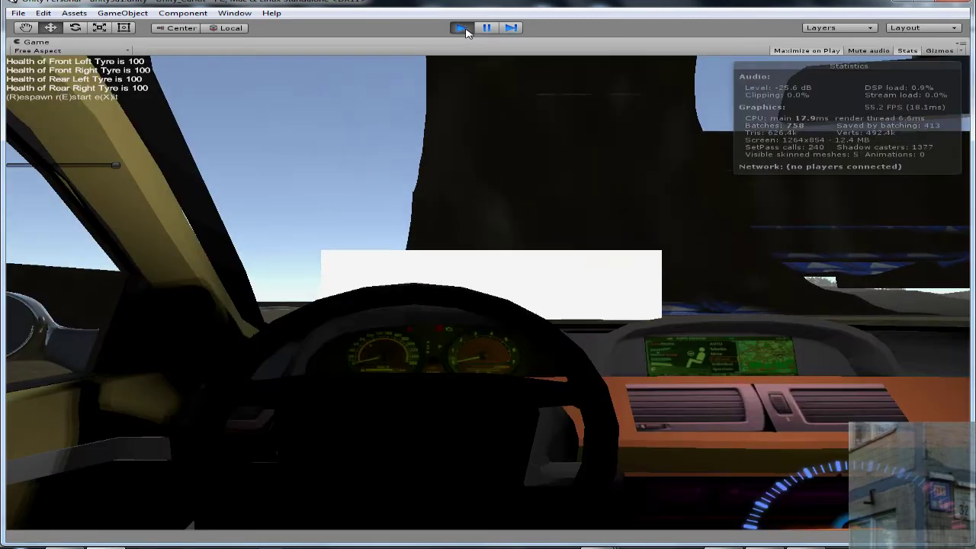
pyautogui.press('c')
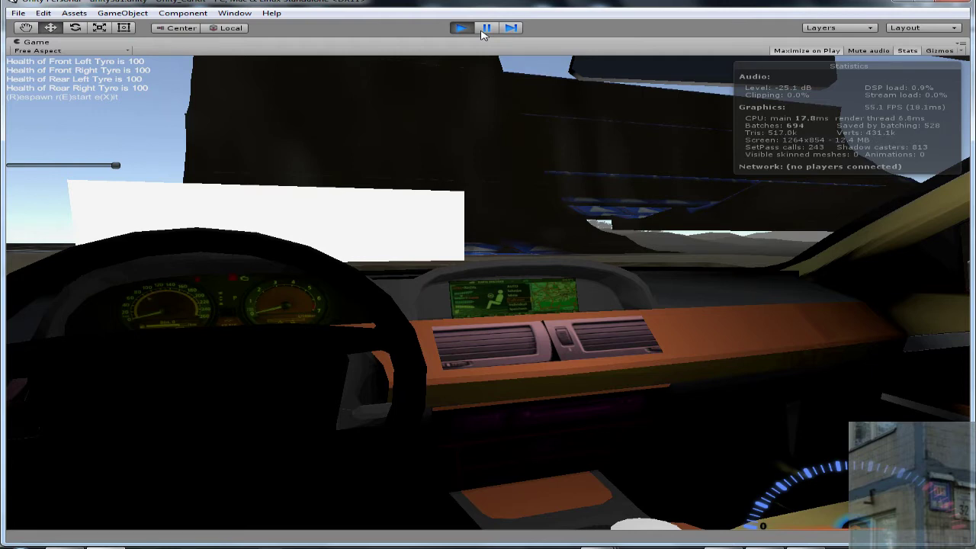
pyautogui.press('c')
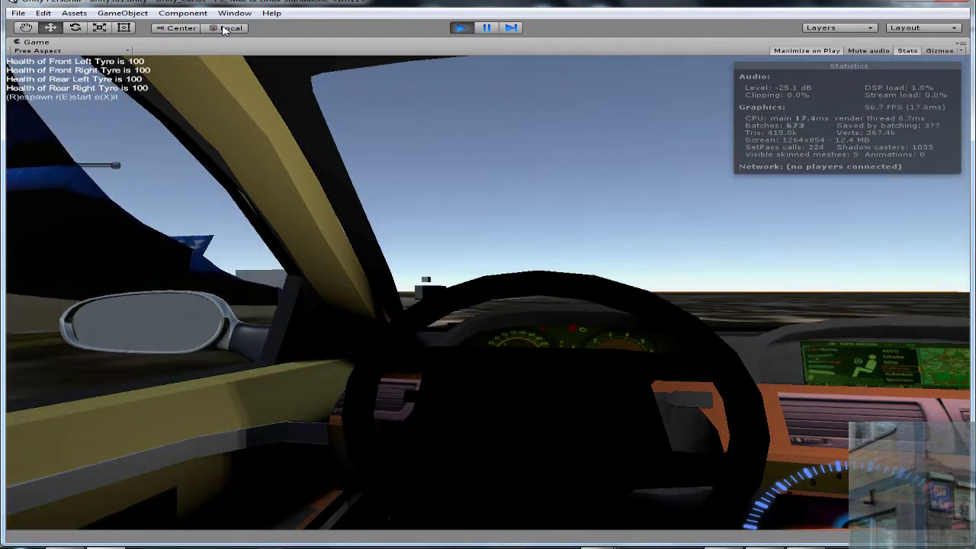
pyautogui.press('c')
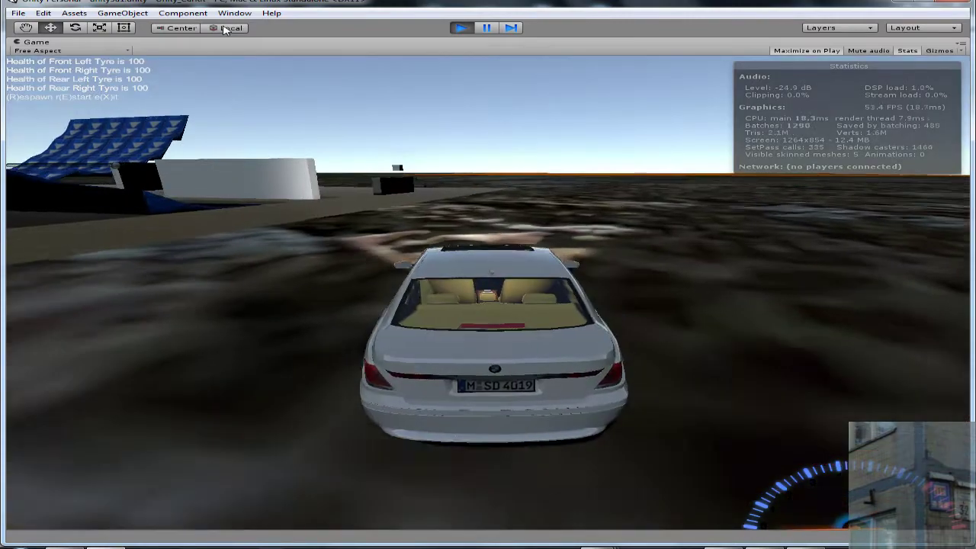
pyautogui.press('c')
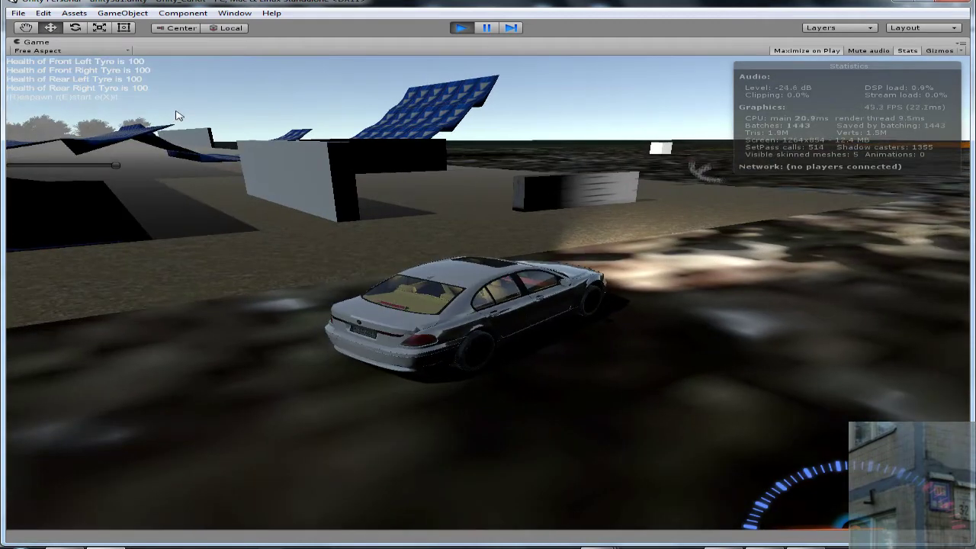
pyautogui.press('w')
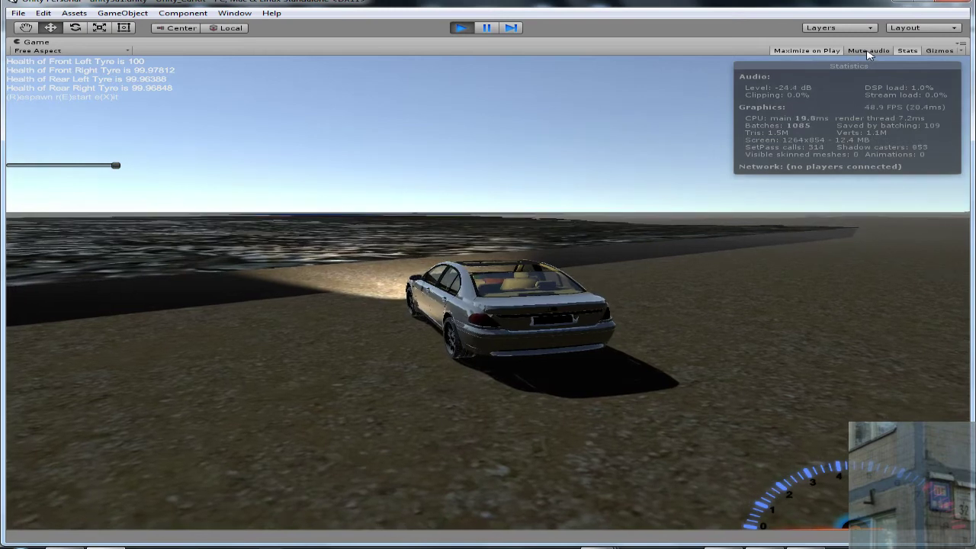
# Mute the game audio and maximize the Scene view instead of the Game view while the scene keeps running
pyautogui.click(868, 51)
pyautogui.rightClick(483, 42)
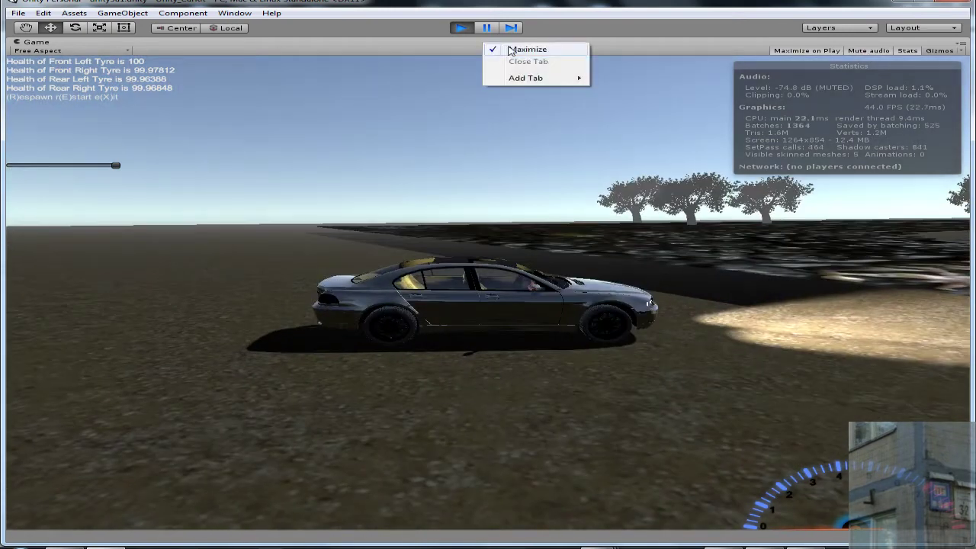
pyautogui.click(510, 46)
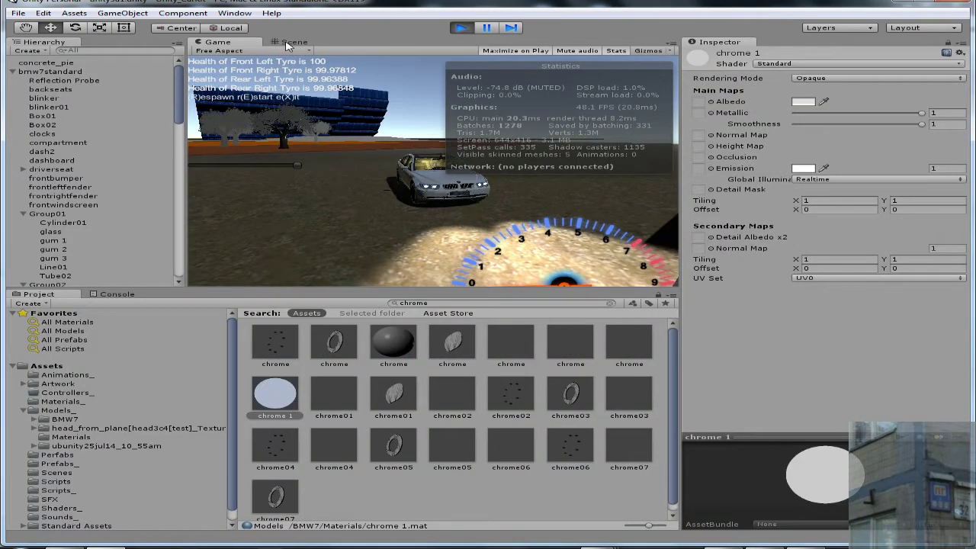
pyautogui.click(290, 43)
pyautogui.rightClick(298, 40)
pyautogui.click(330, 44)
# Examine the running car's side and front end up close in the Scene view
pyautogui.moveTo(331, 81); pyautogui.dragTo(339, 263, button='right')
pyautogui.press('d')
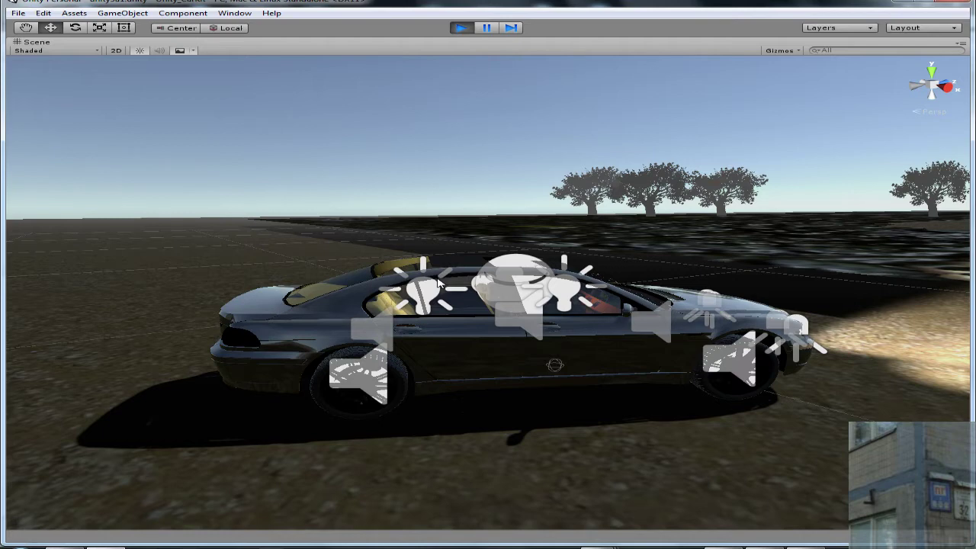
pyautogui.press('d')
pyautogui.press('w')
pyautogui.moveTo(480, 293); pyautogui.dragTo(470, 326, button='right')
pyautogui.press('w')
pyautogui.press('s')
pyautogui.press('d')
pyautogui.press('w')
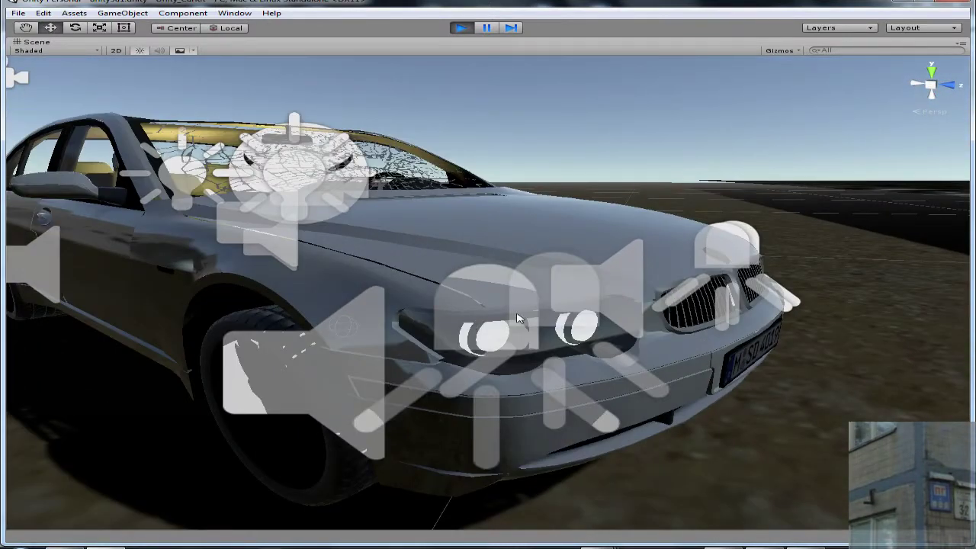
# Select the front headlight and examine the headlights and the light they cast on the ground
pyautogui.click(489, 291)
pyautogui.moveTo(493, 286); pyautogui.dragTo(388, 298, button='right')
pyautogui.press('d')
pyautogui.press('w')
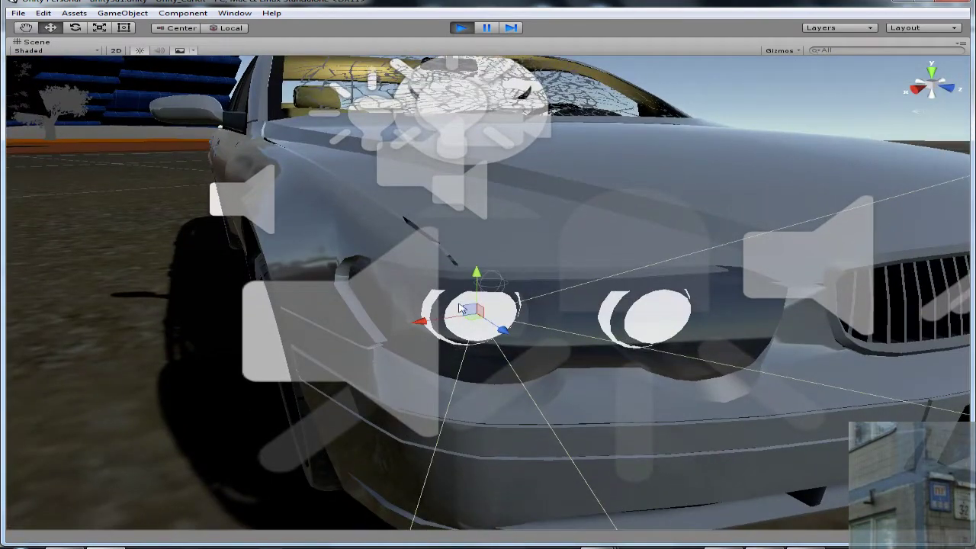
pyautogui.moveTo(615, 310); pyautogui.dragTo(517, 284, button='right')
pyautogui.press('s')
pyautogui.press('d')
pyautogui.press('w')
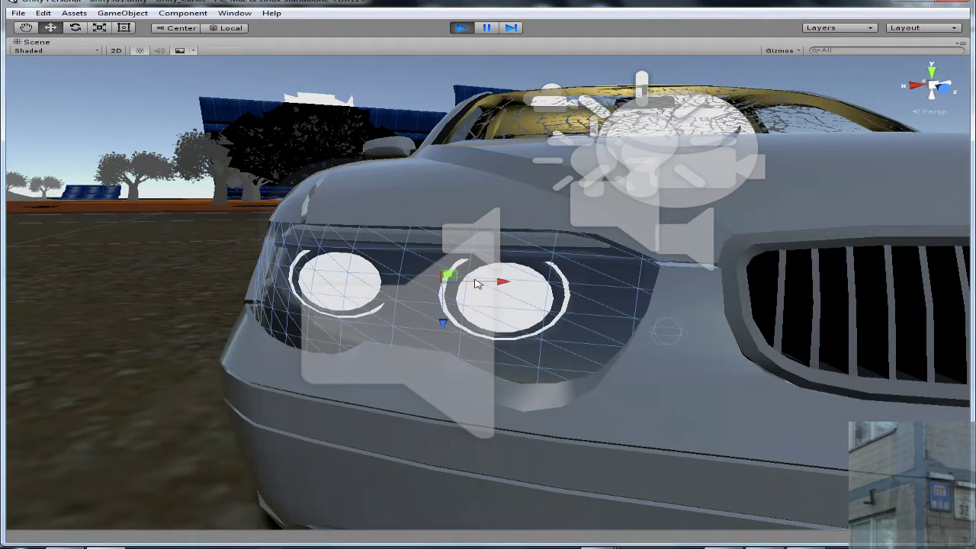
pyautogui.press('s')
pyautogui.moveTo(493, 276); pyautogui.dragTo(710, 306, button='right')
pyautogui.press('a')
pyautogui.press('w')
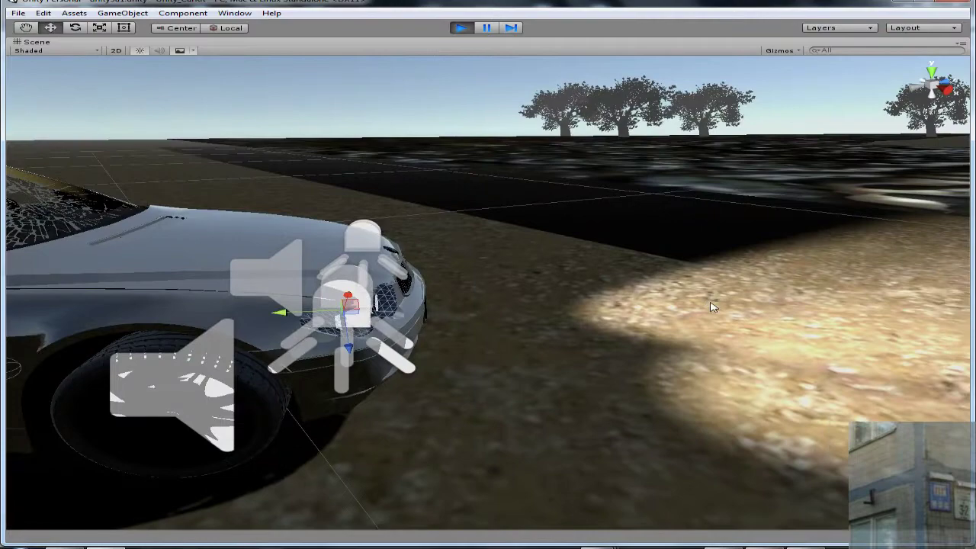
# Examine the car's interior from inside the cabin and select the reflection probe near the rear-view mirror
pyautogui.moveTo(488, 282); pyautogui.dragTo(130, 165, button='right')
pyautogui.moveTo(311, 326); pyautogui.dragTo(382, 324, button='right')
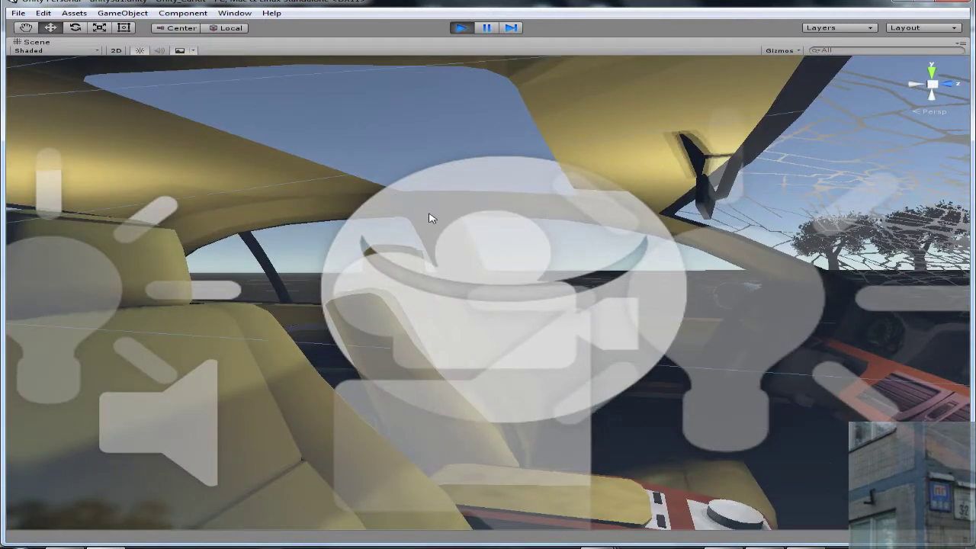
pyautogui.moveTo(429, 219); pyautogui.dragTo(420, 213, button='right')
pyautogui.moveTo(436, 181); pyautogui.dragTo(679, 213, button='right')
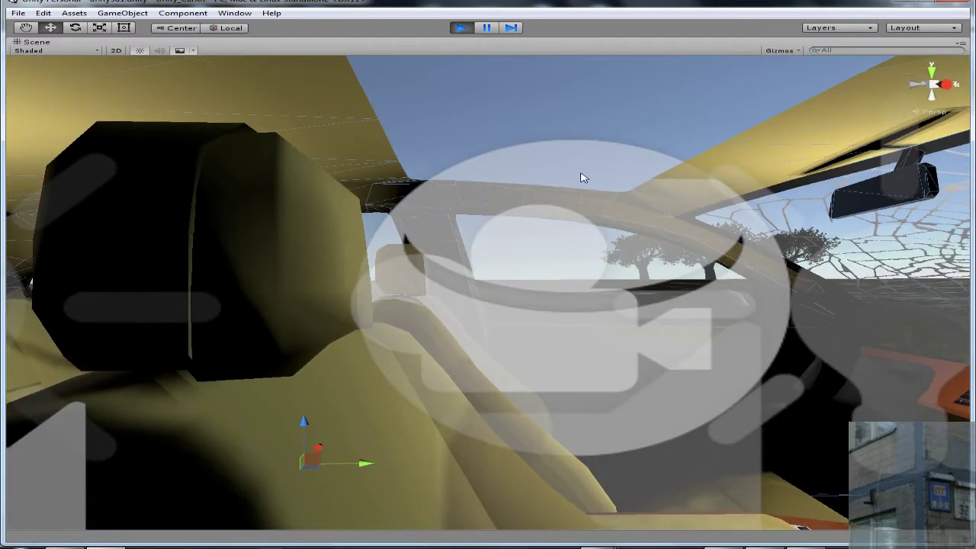
pyautogui.click(583, 173)
pyautogui.moveTo(573, 222); pyautogui.dragTo(366, 239, button='right')
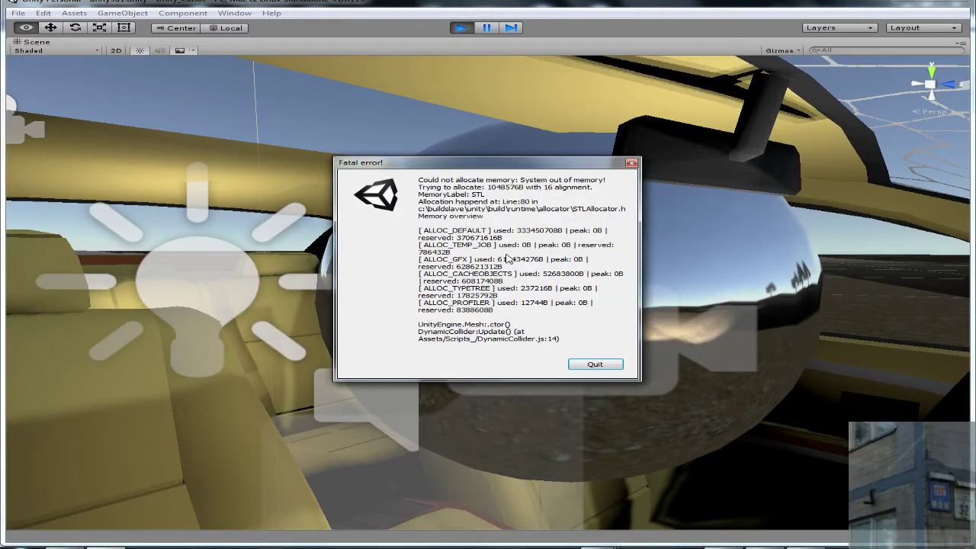
# Move the fatal error dialog aside to view the reflection probe sphere, and quit the crashed editor
pyautogui.moveTo(501, 169); pyautogui.dragTo(259, 270)
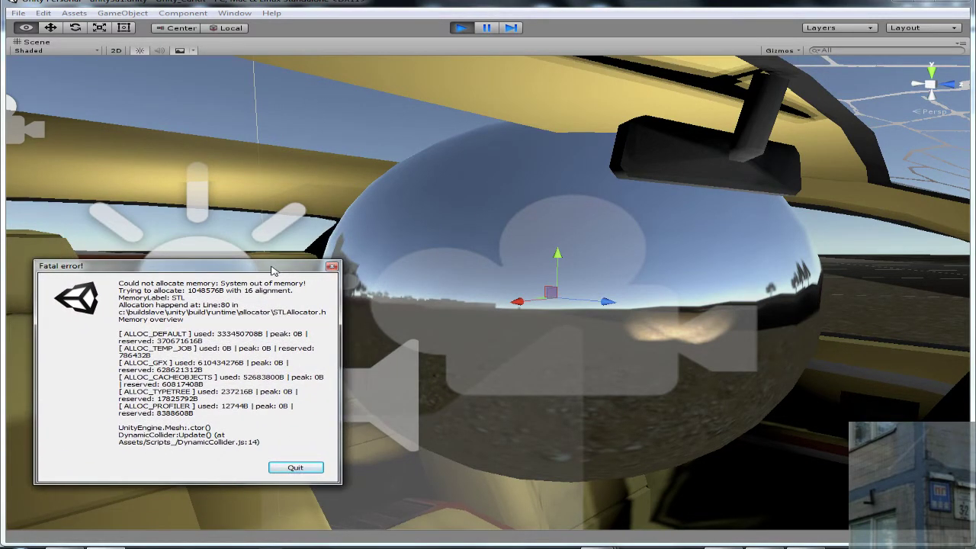
pyautogui.moveTo(270, 269); pyautogui.dragTo(216, 327)
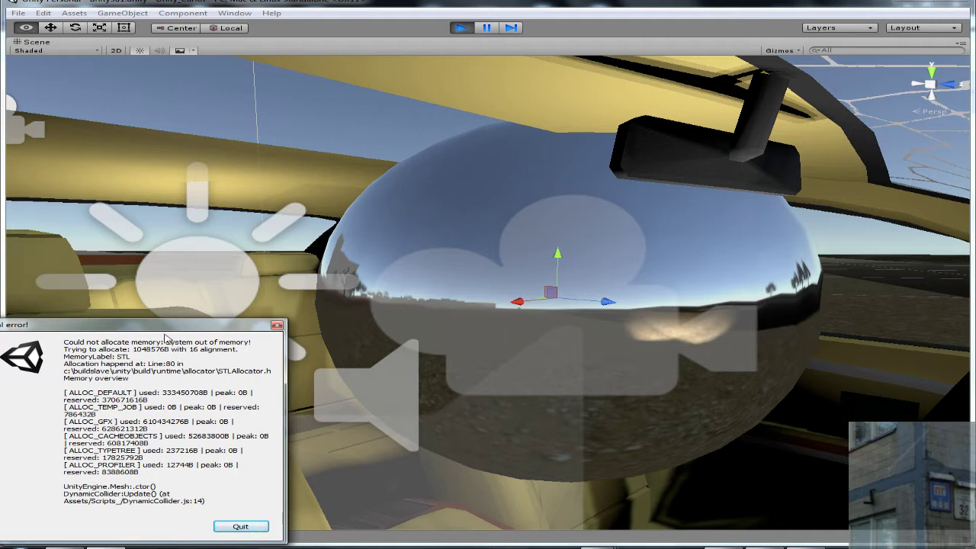
pyautogui.moveTo(175, 330); pyautogui.dragTo(194, 222)
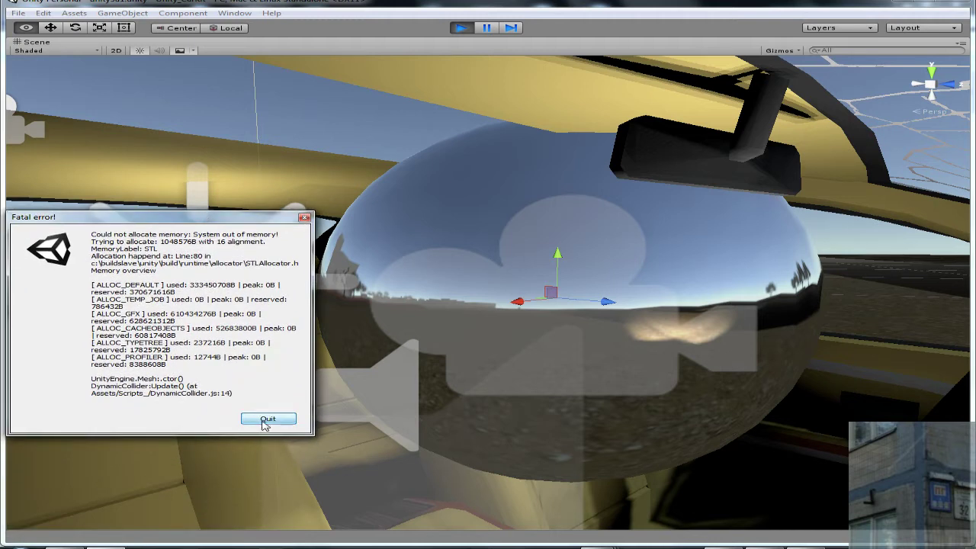
pyautogui.click(261, 424)
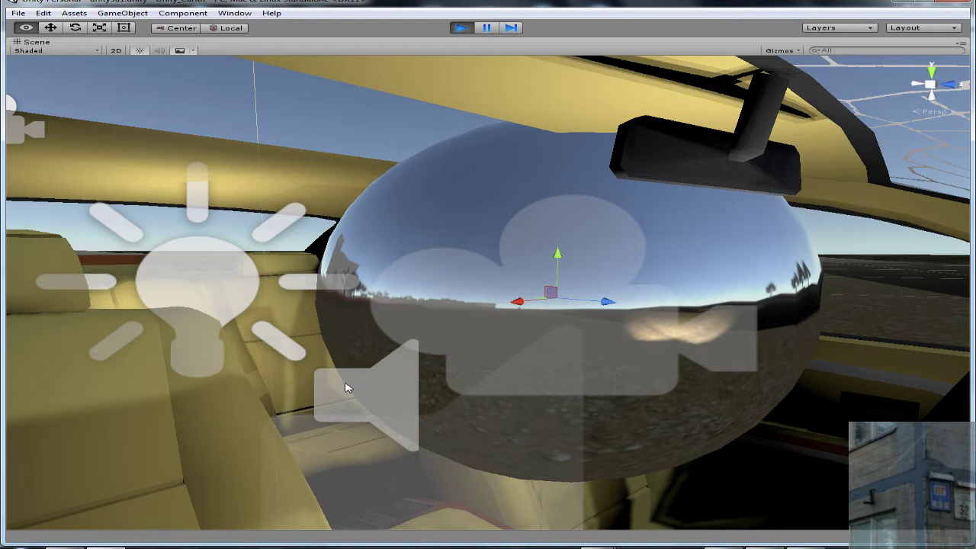
# Open the Computer window, close the Unity Bug Reporter and check the free space on Local Disk (C:)
pyautogui.click(17, 546)
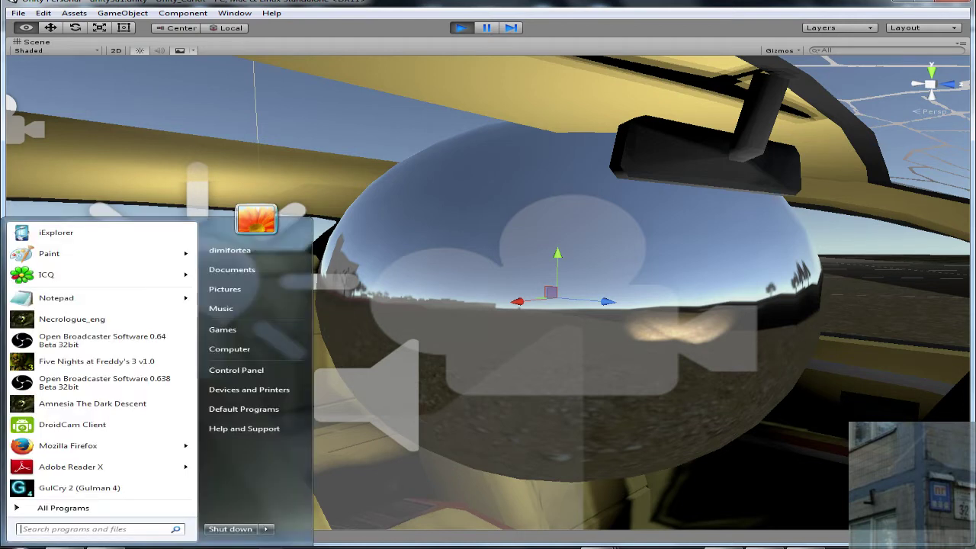
pyautogui.click(239, 349)
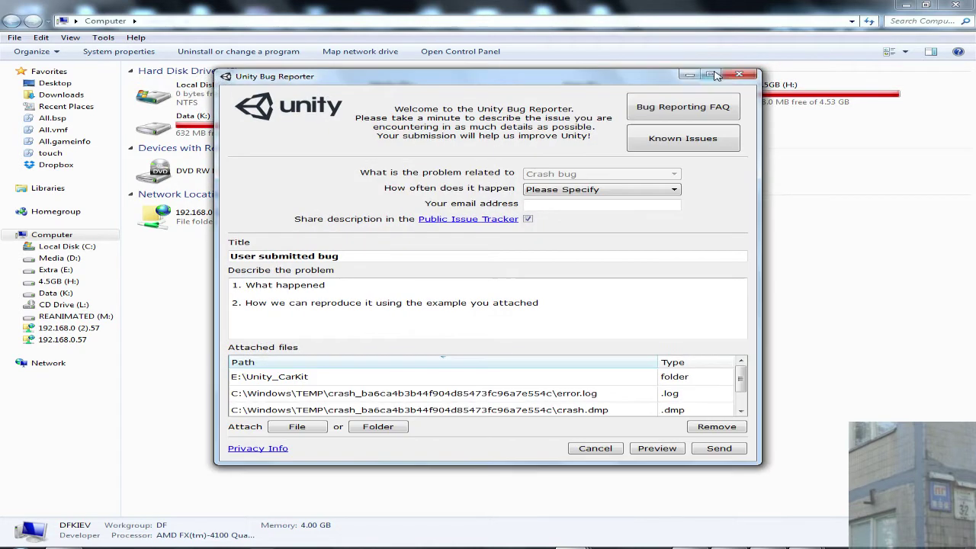
pyautogui.click(741, 76)
pyautogui.click(201, 94)
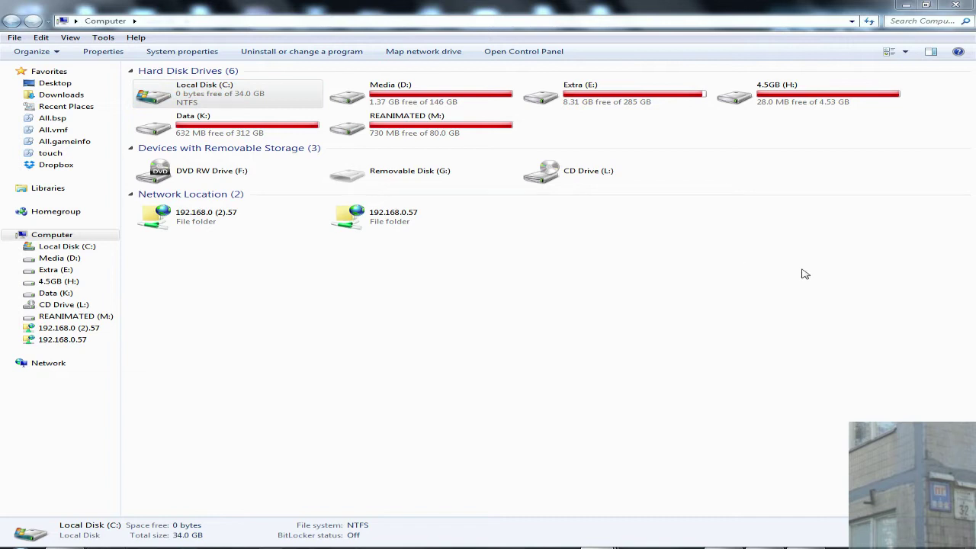
pyautogui.hotkey('alt', 'Tab')
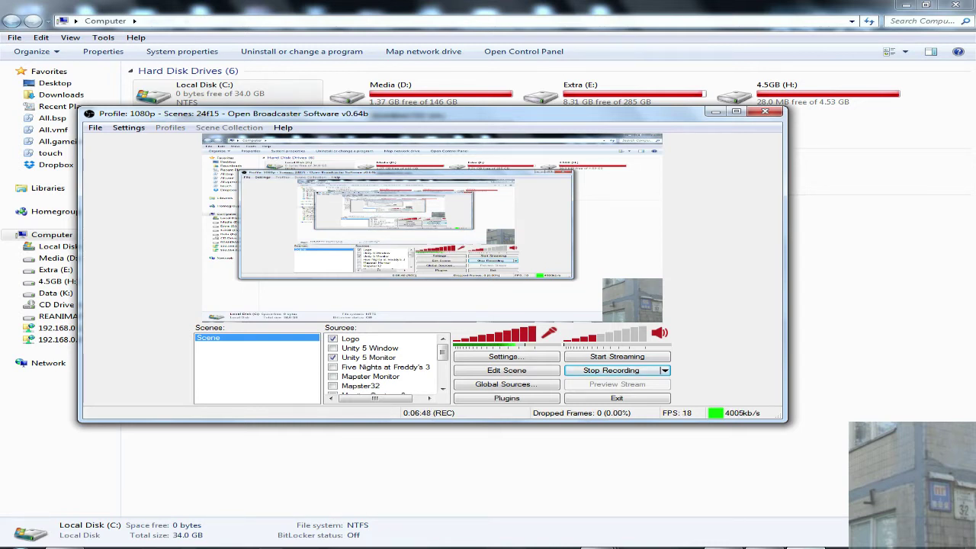
pyautogui.click(871, 419)
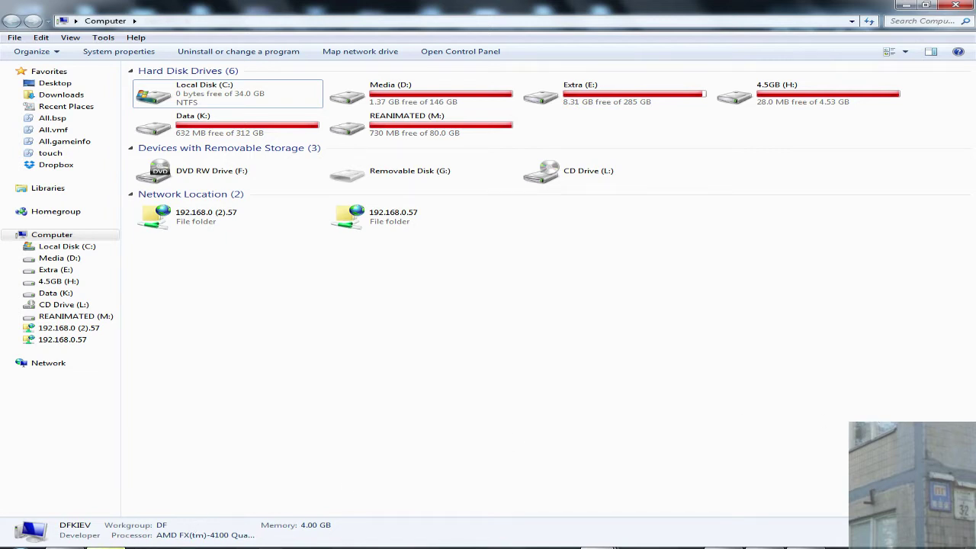
# Relaunch Unity with the Unity_CarKit project and dismiss the low disk space notification
pyautogui.click(105, 548)
pyautogui.click(174, 206)
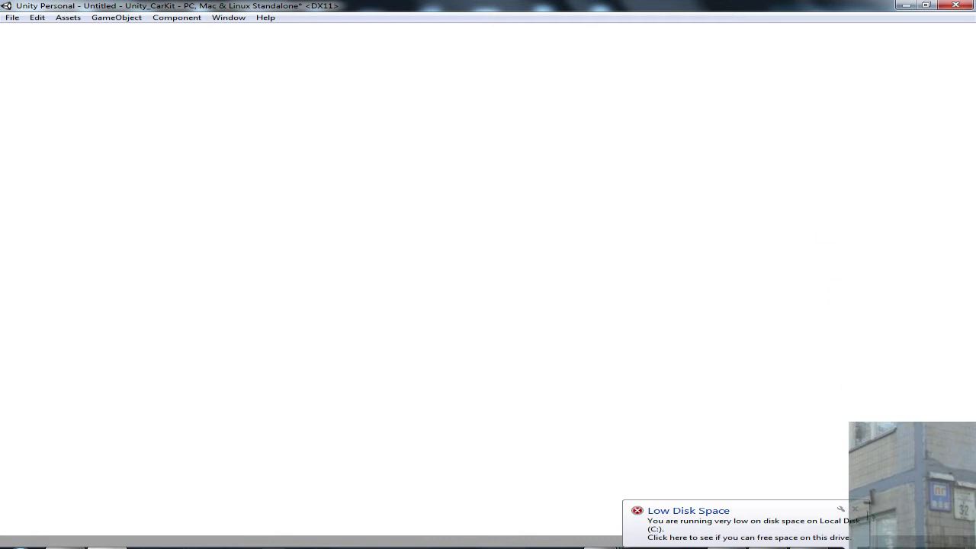
pyautogui.click(854, 508)
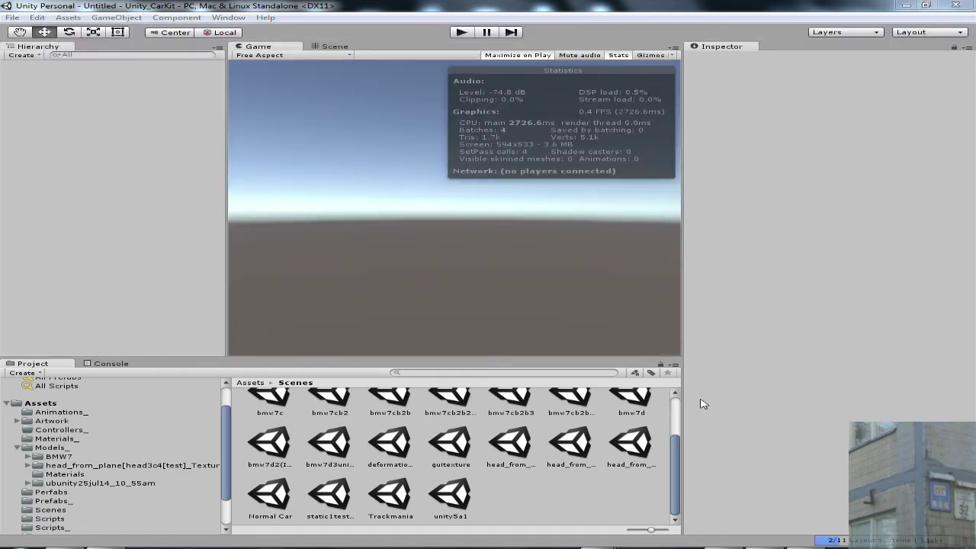
# Open the scene unity5a1.unity from the project's Assets\Scenes folder
pyautogui.click(13, 17)
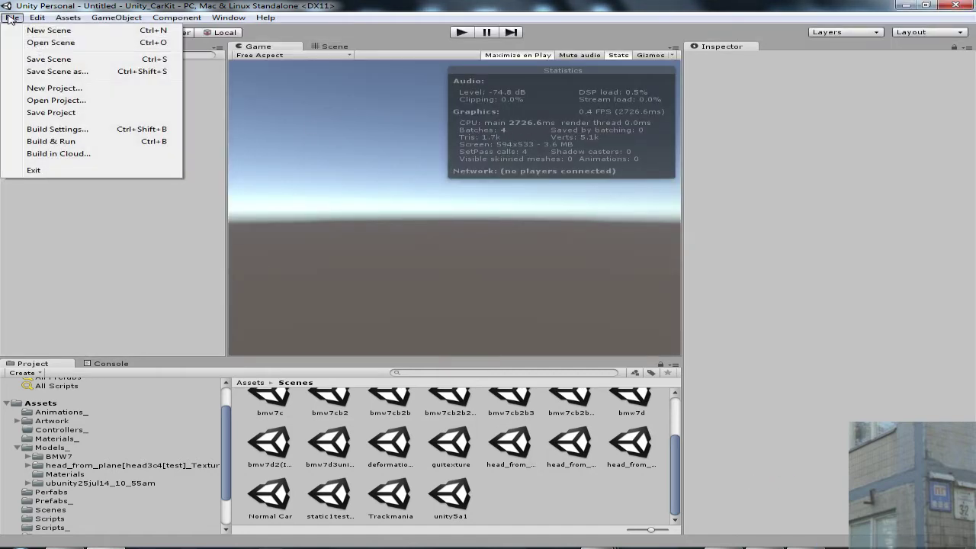
pyautogui.click(38, 47)
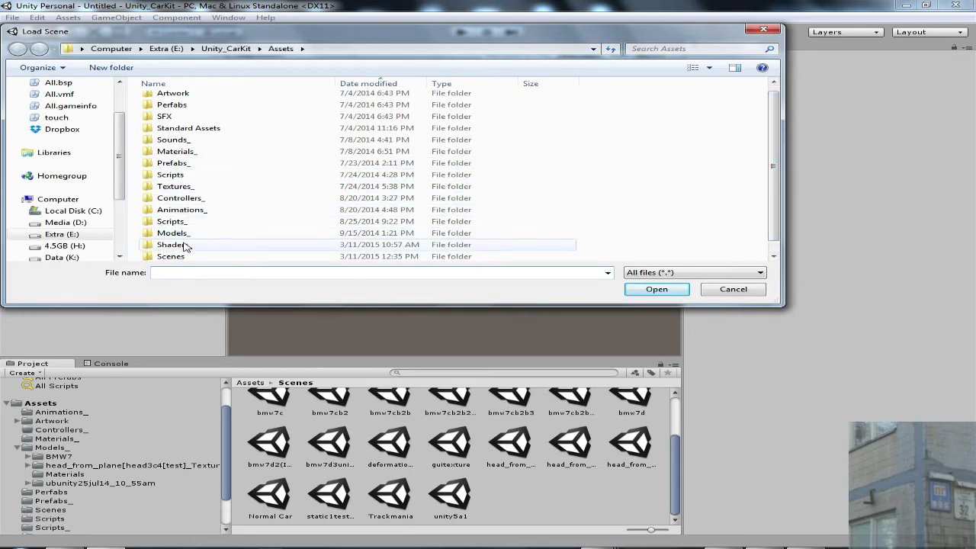
pyautogui.click(179, 198)
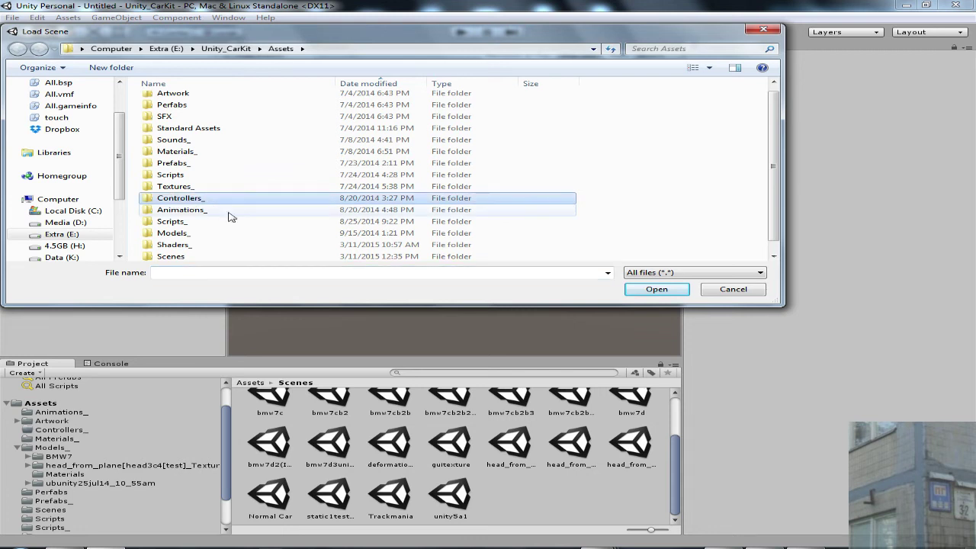
pyautogui.doubleClick(172, 257)
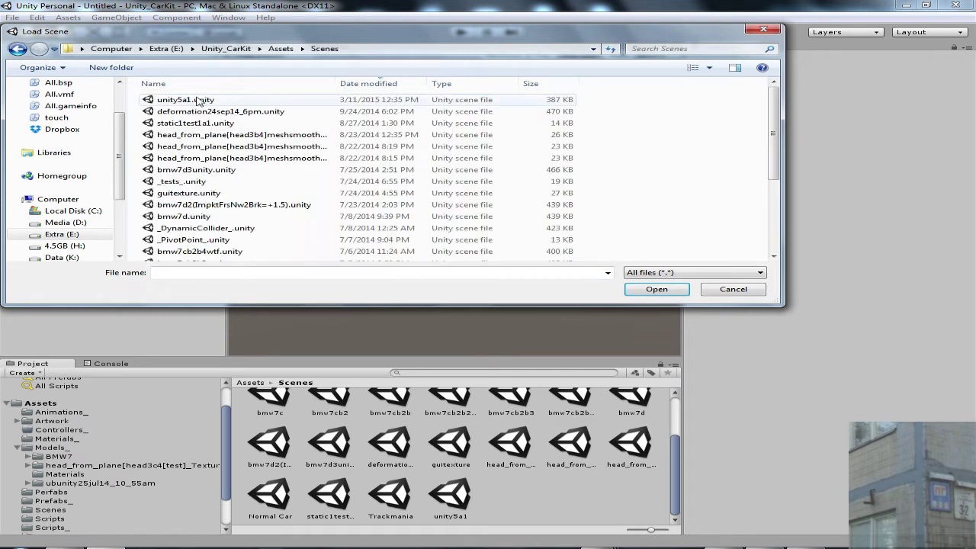
pyautogui.click(213, 101)
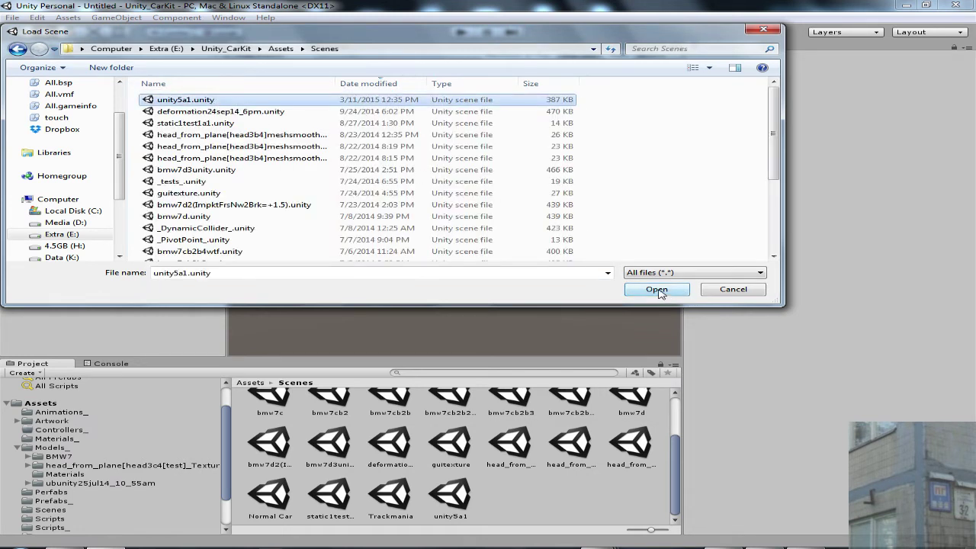
pyautogui.click(657, 290)
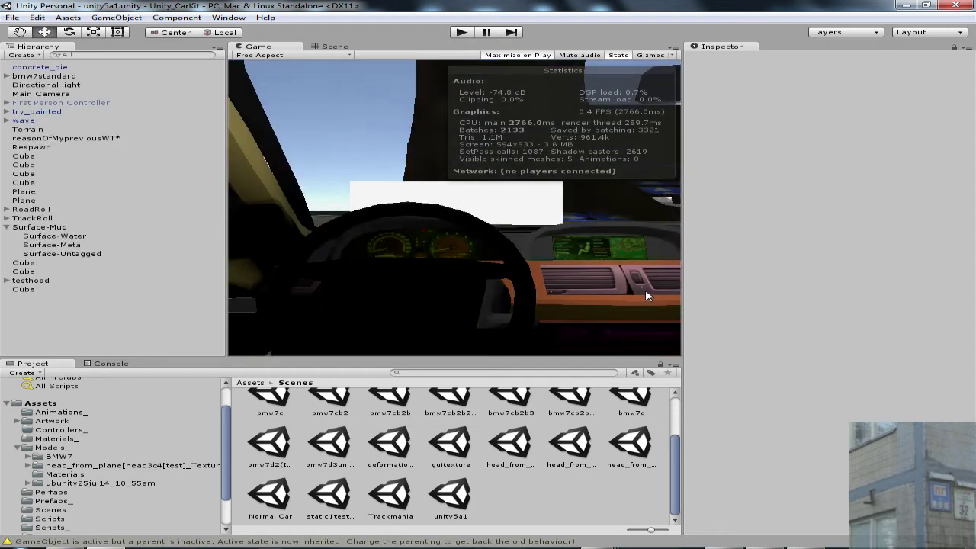
# Run the unity5a1 scene with game audio muted and drive the BMW between the dark wall and the white block
pyautogui.click(461, 32)
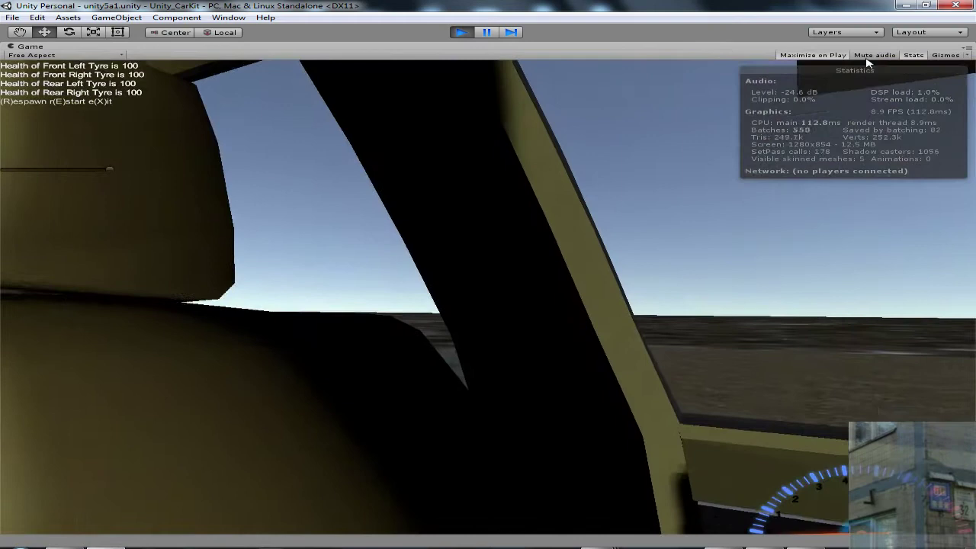
pyautogui.click(869, 55)
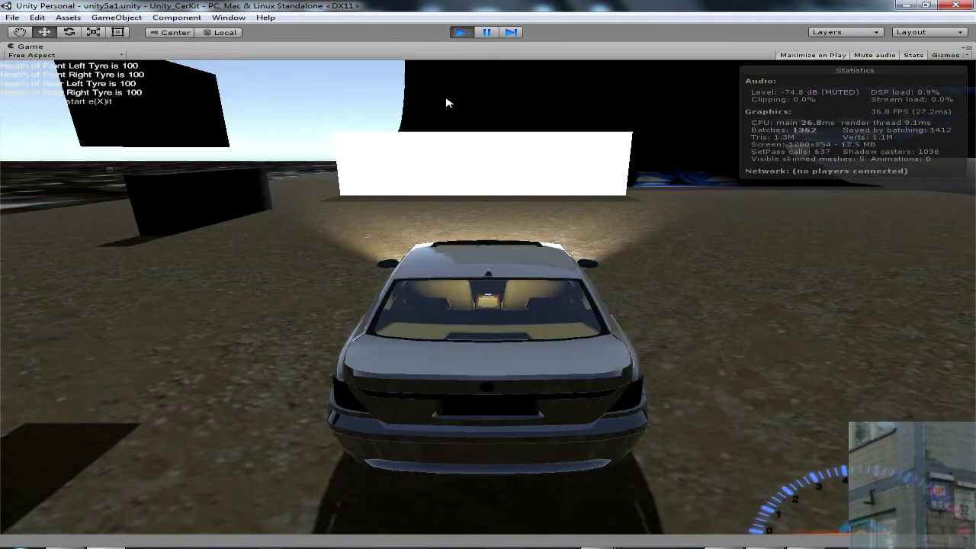
pyautogui.press('w')
pyautogui.press('a')
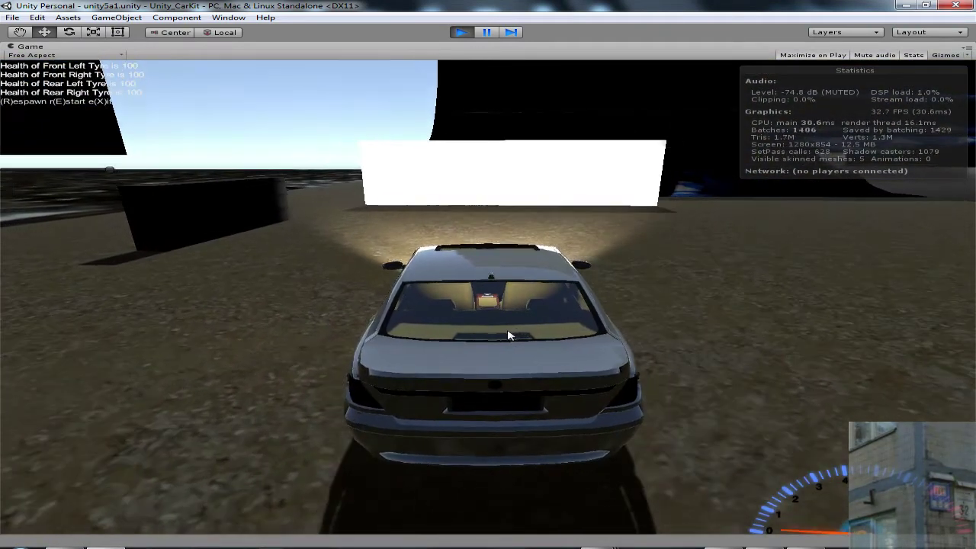
pyautogui.press('s')
pyautogui.press('w')
pyautogui.press('a')
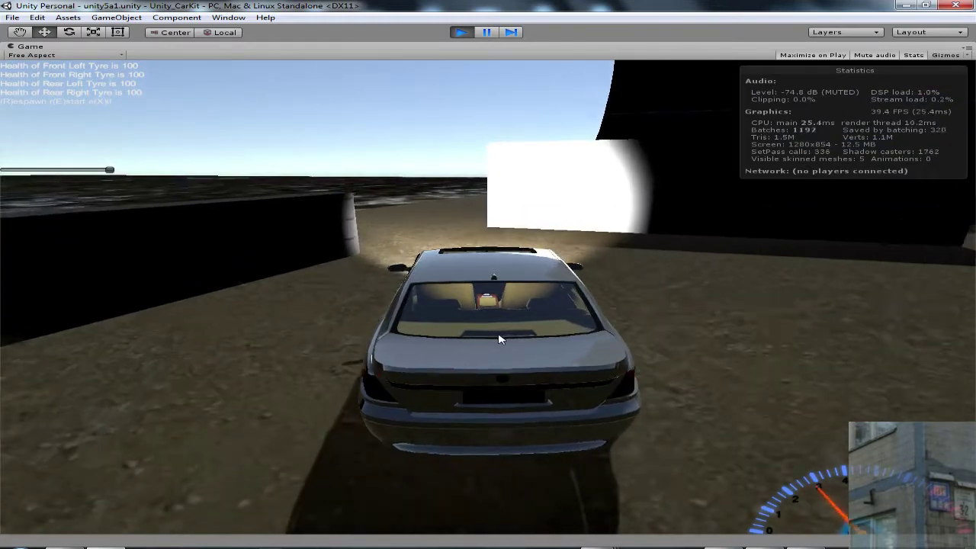
pyautogui.press('w')
pyautogui.press('d')
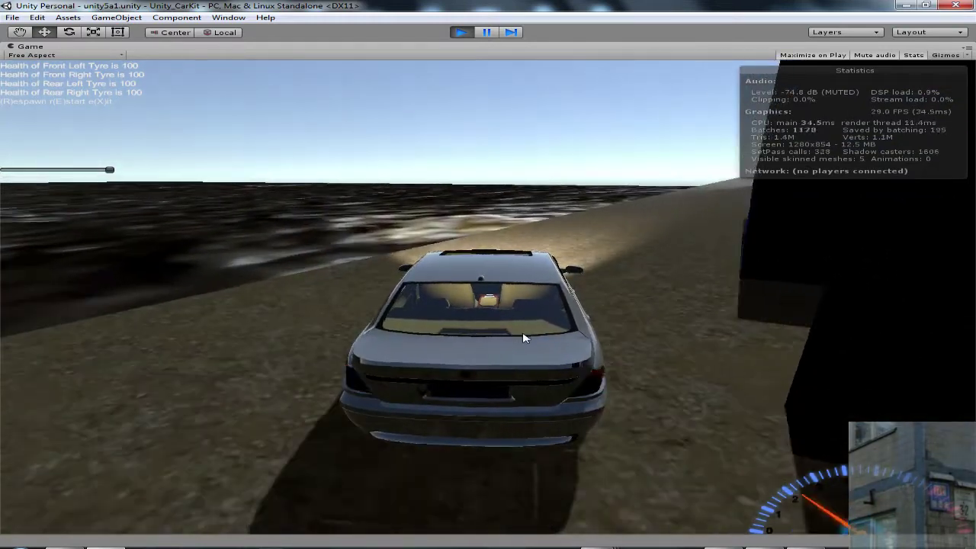
# Brake and steer the BMW to the right across the open terrain to check its driving and lights, and stop the play test
pyautogui.press('s')
pyautogui.press('w')
pyautogui.press('d')
pyautogui.press('s')
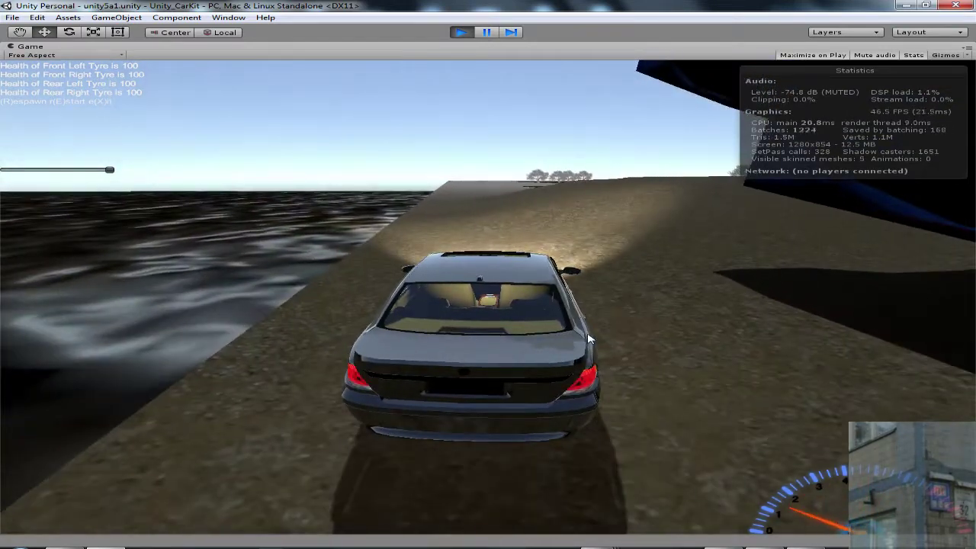
pyautogui.press('s')
pyautogui.press('w')
pyautogui.press('d')
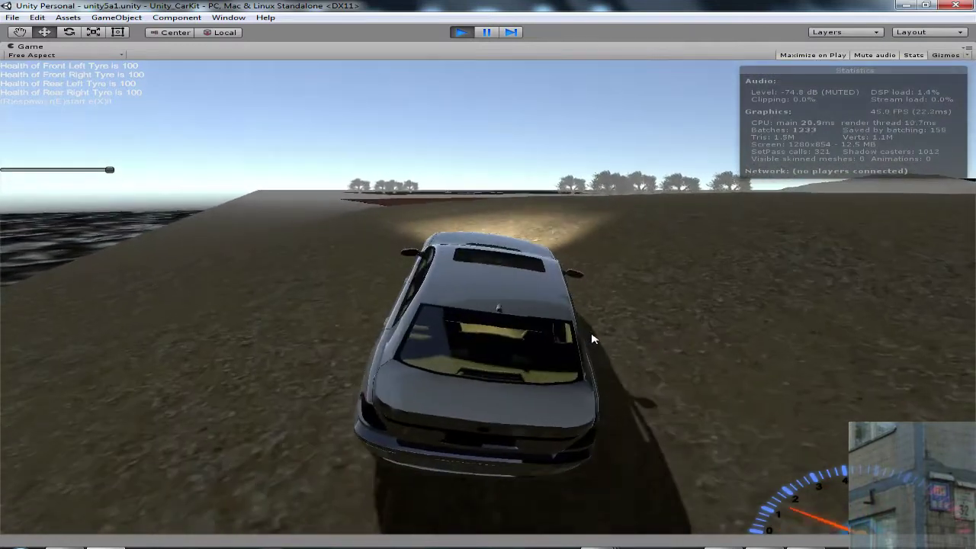
pyautogui.press('s')
pyautogui.press('w')
pyautogui.press('d')
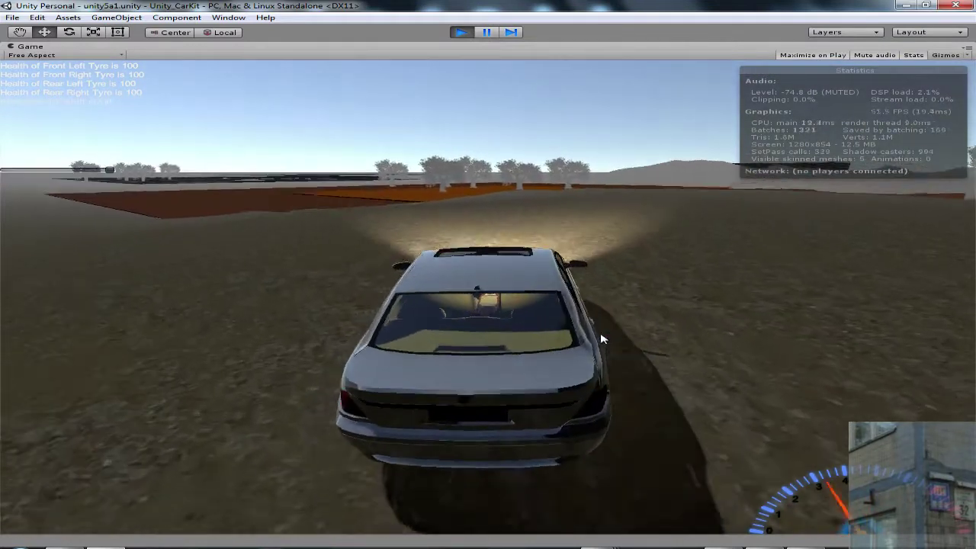
pyautogui.press('s')
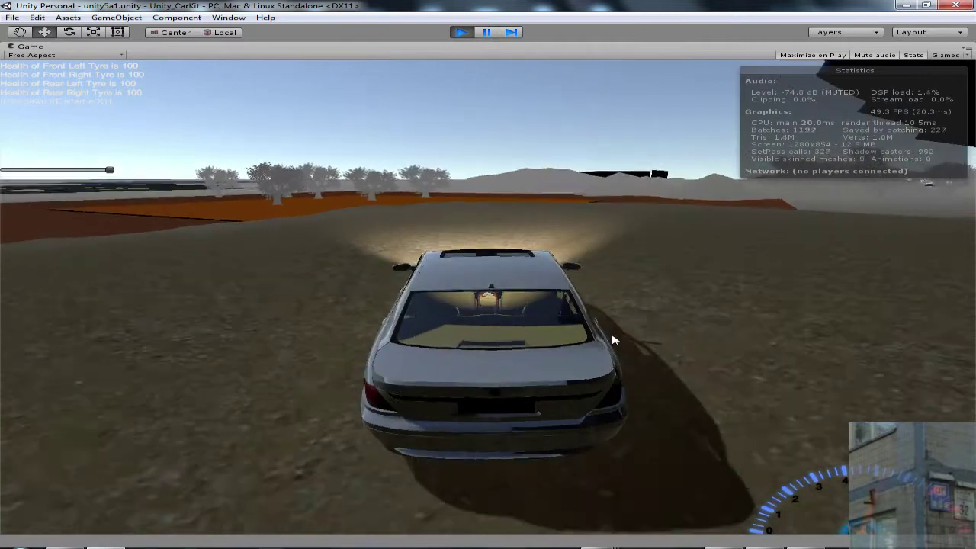
pyautogui.click(463, 32)
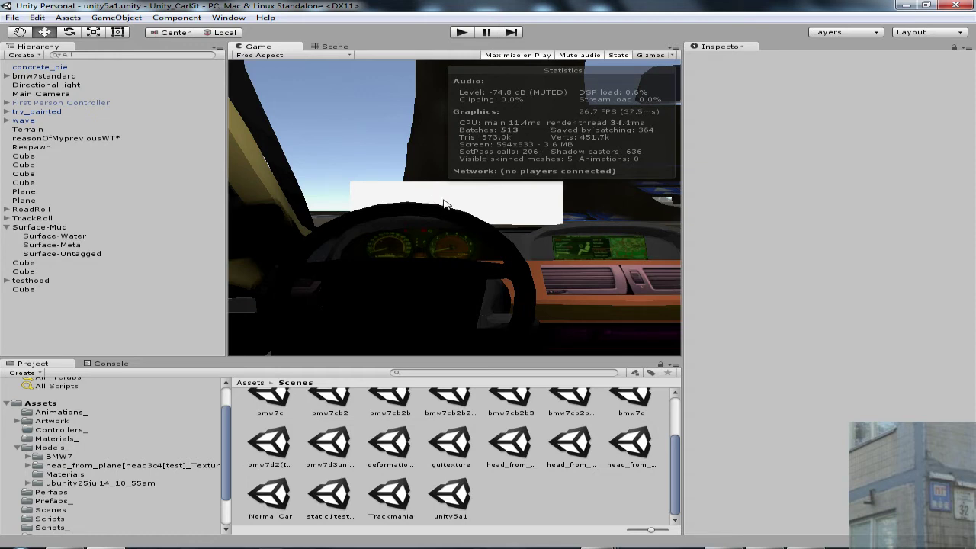
# Open the scene deformation24sep14_6pm.unity from the project's Assets\Scenes folder
pyautogui.click(12, 18)
pyautogui.click(40, 43)
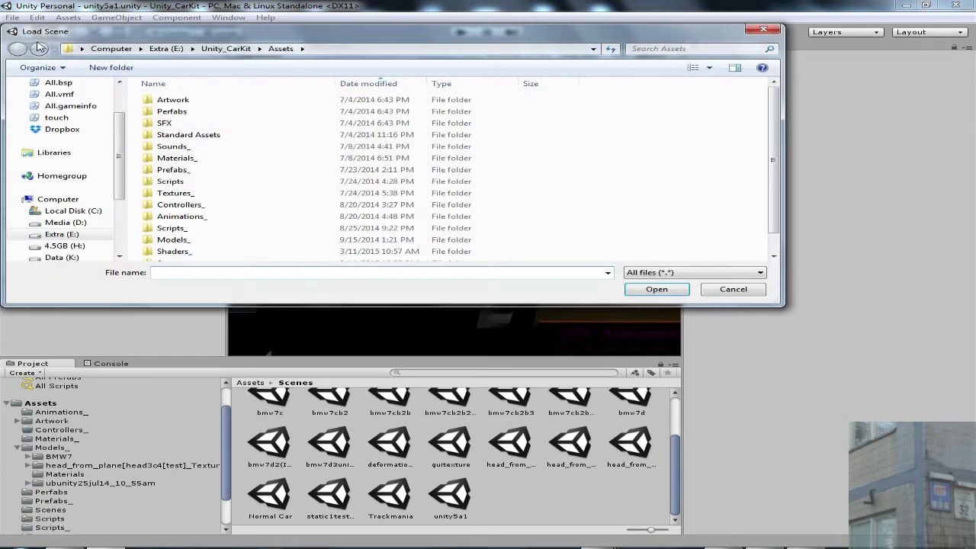
pyautogui.scroll(-1, 193, 240)
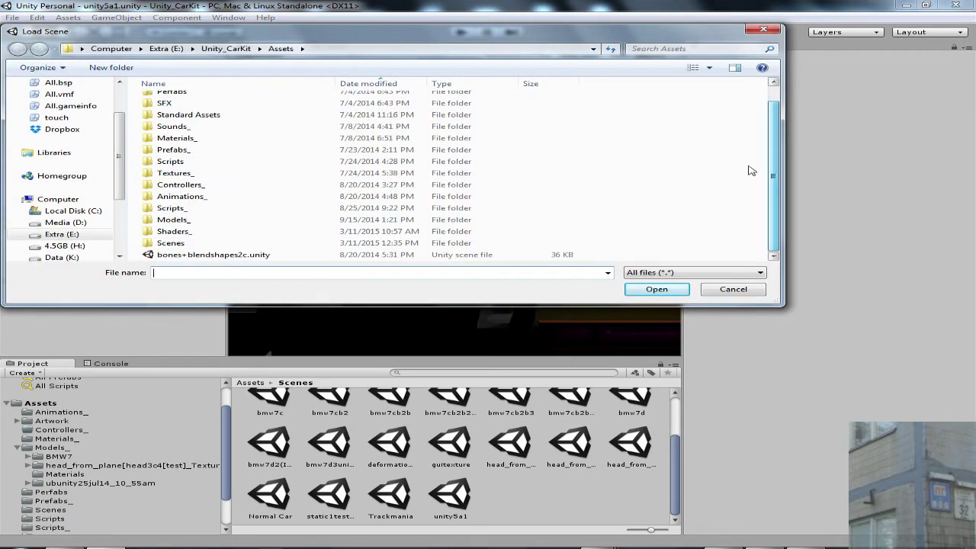
pyautogui.click(189, 243)
pyautogui.doubleClick(189, 243)
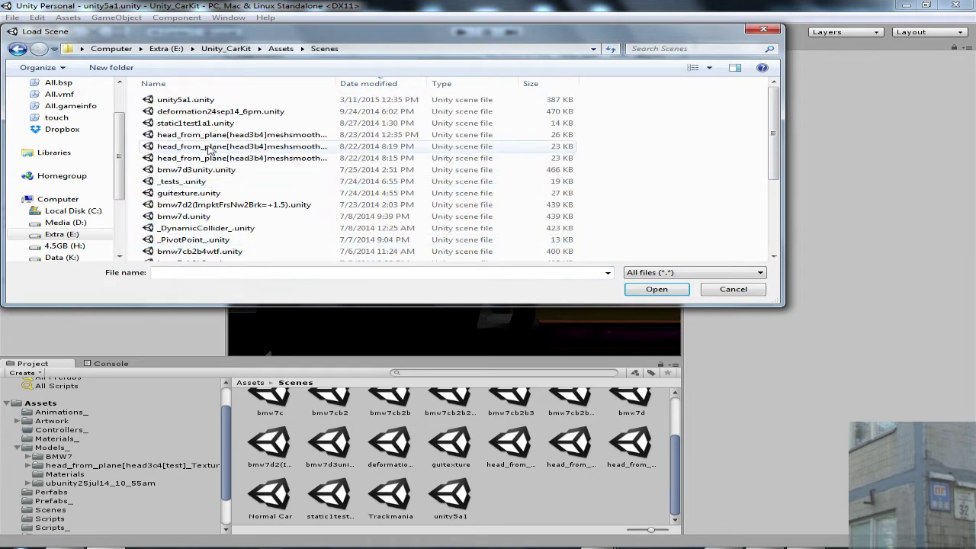
pyautogui.click(197, 101)
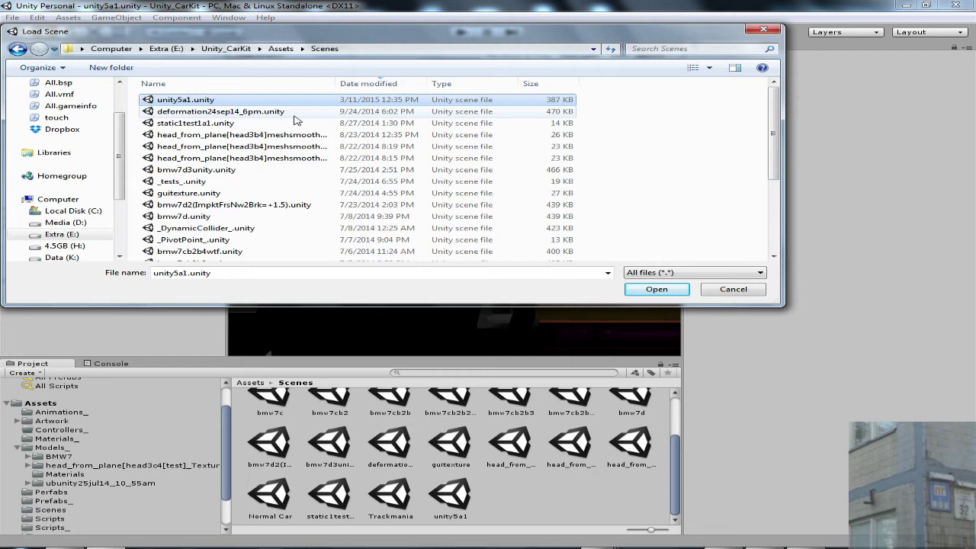
pyautogui.click(241, 114)
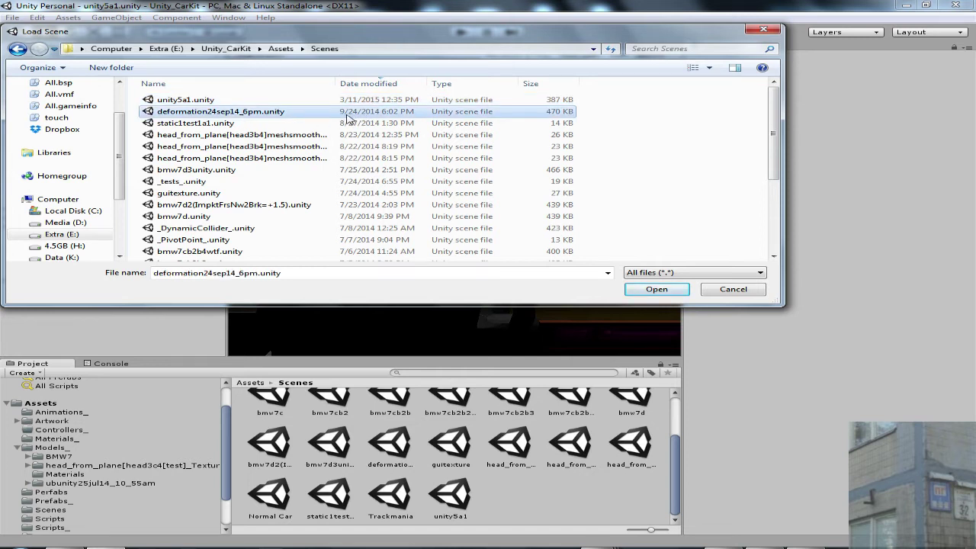
pyautogui.click(677, 289)
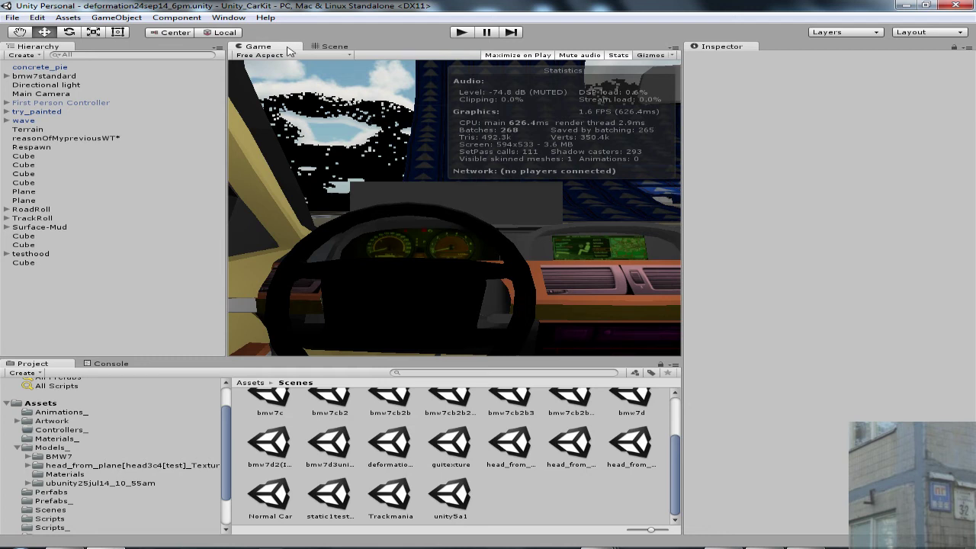
# Maximize the Scene view and turn it to inspect the BMW against the sky
pyautogui.click(326, 47)
pyautogui.rightClick(326, 49)
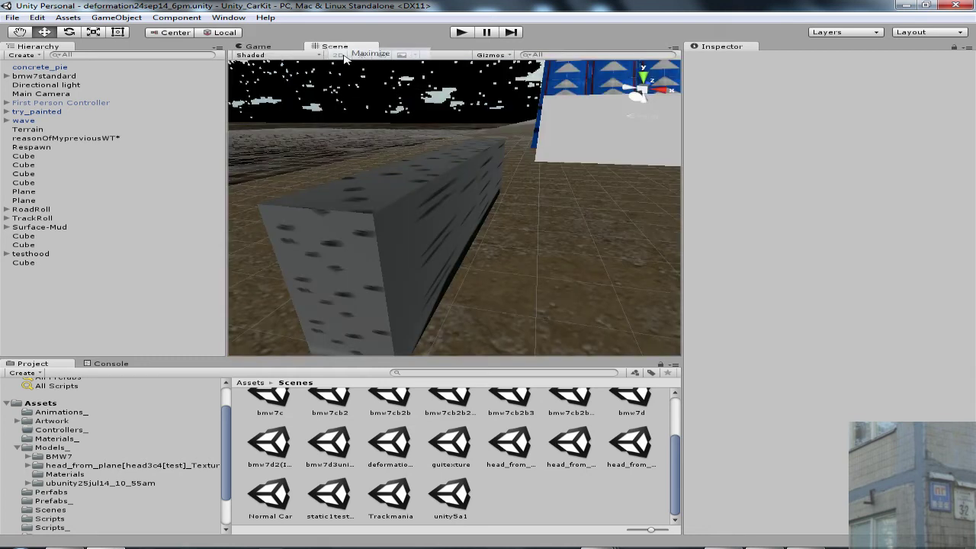
pyautogui.click(371, 54)
pyautogui.moveTo(409, 198); pyautogui.dragTo(144, 43, button='right')
# Replace the scene's skybox material with Default-Skybox in the Lighting settings, and check the sky around the car
pyautogui.click(228, 16)
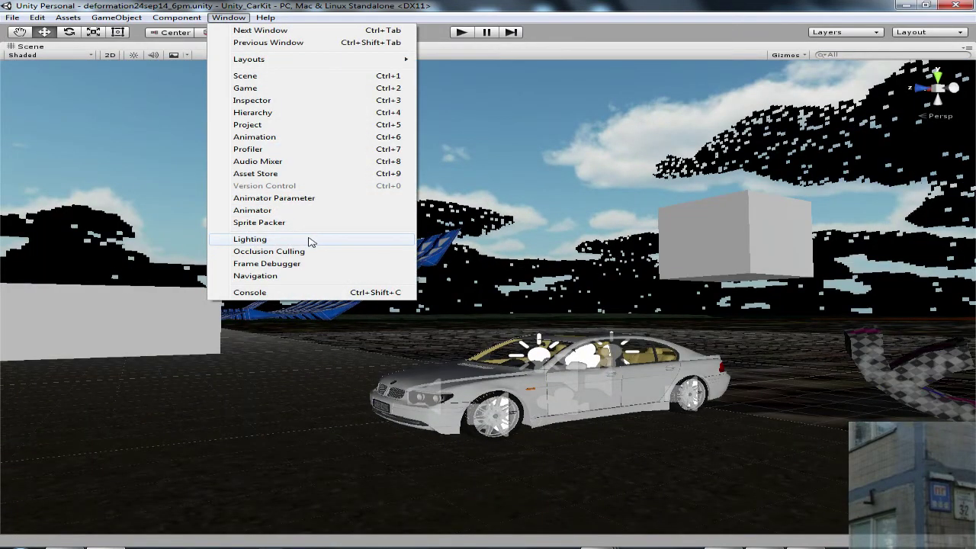
pyautogui.click(309, 239)
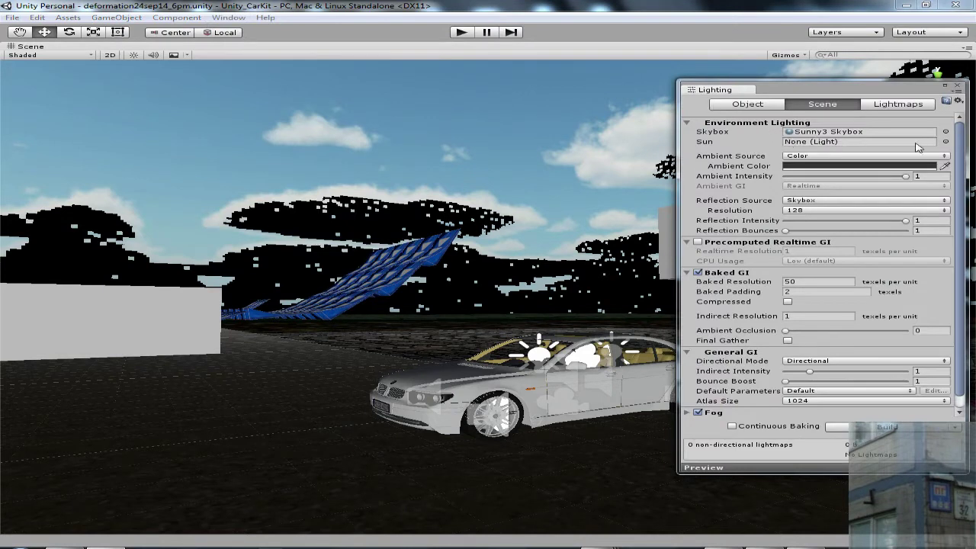
pyautogui.click(945, 131)
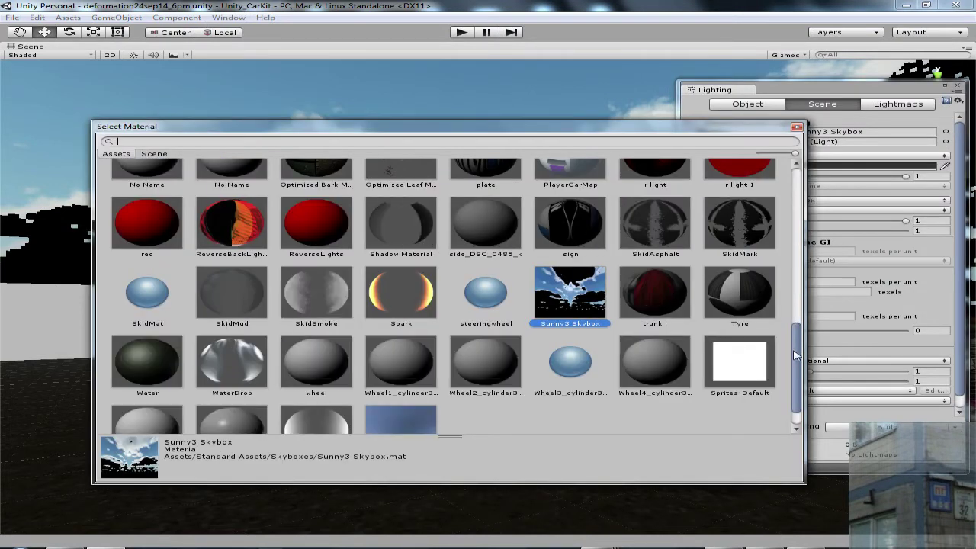
pyautogui.scroll(-1, 791, 237)
pyautogui.click(411, 400)
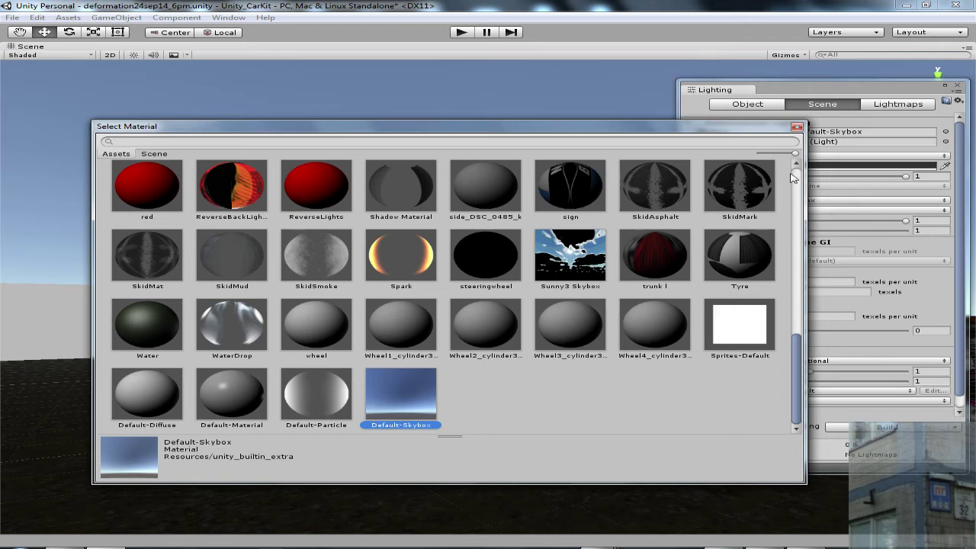
pyautogui.click(797, 126)
pyautogui.keyDown('alt'); pyautogui.moveTo(482, 233); pyautogui.dragTo(330, 254); pyautogui.keyUp('alt')
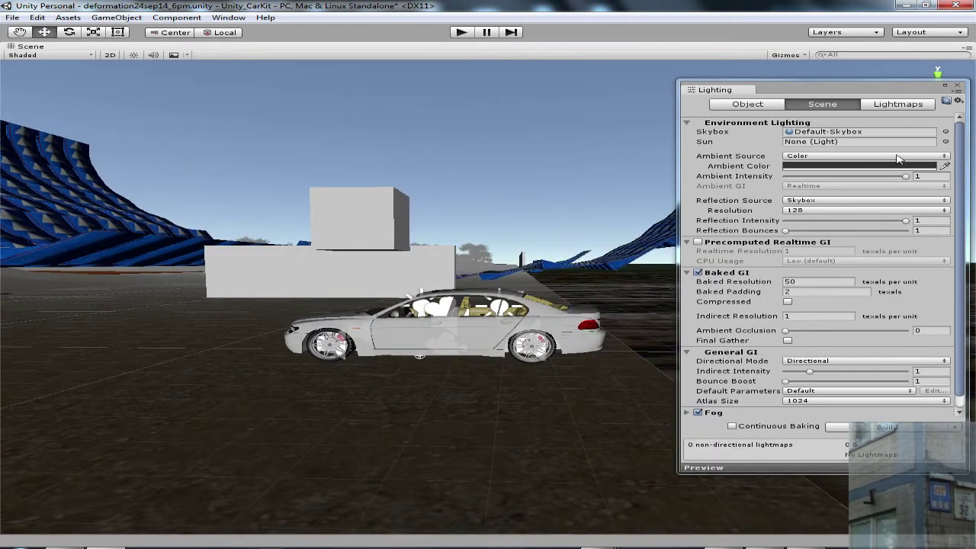
pyautogui.click(958, 86)
# Inspect the BMW from behind in the Scene view and restore the normal editor layout
pyautogui.moveTo(433, 211); pyautogui.dragTo(137, 255, button='right')
pyautogui.press('s')
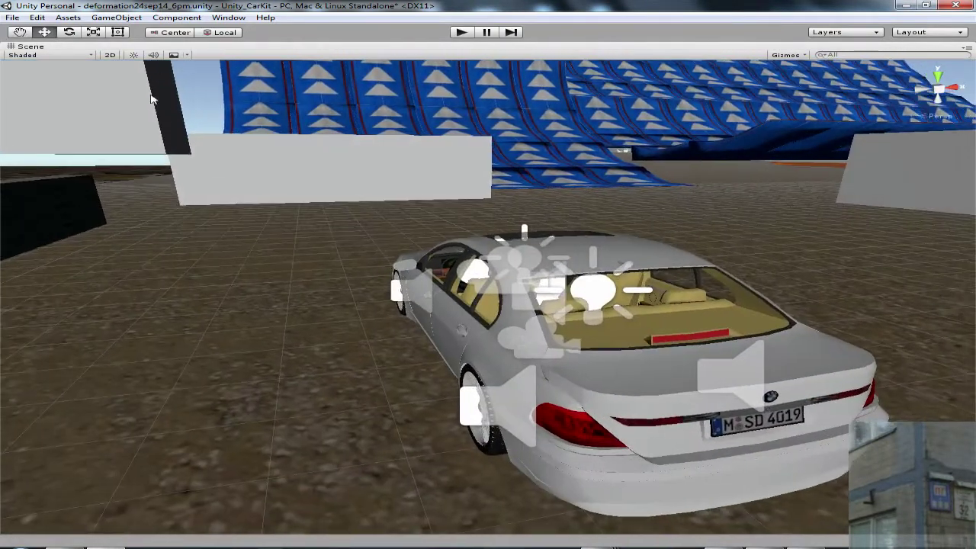
pyautogui.rightClick(172, 48)
pyautogui.click(214, 54)
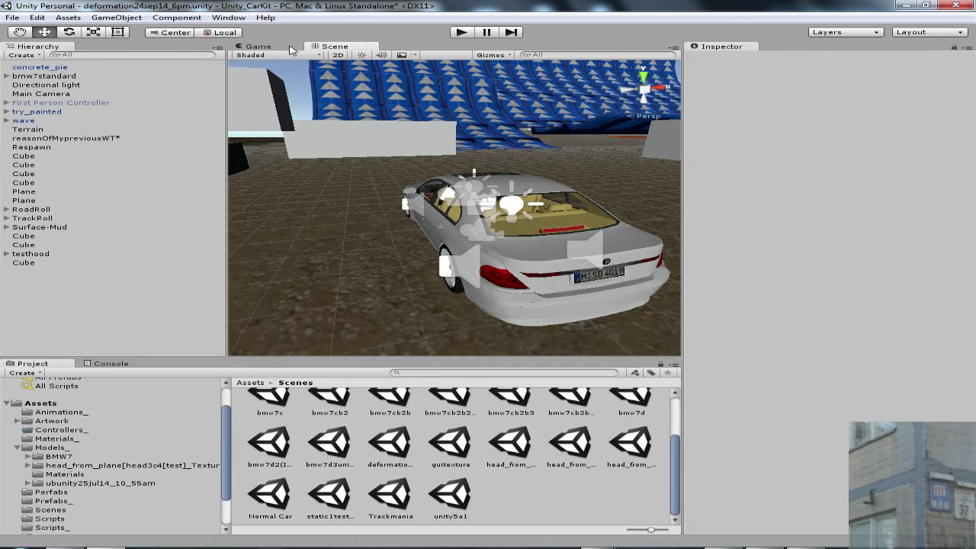
# Play the deformation scene, test the car's acceleration and braking with its rear lights, and stop the game
pyautogui.click(290, 48)
pyautogui.click(463, 33)
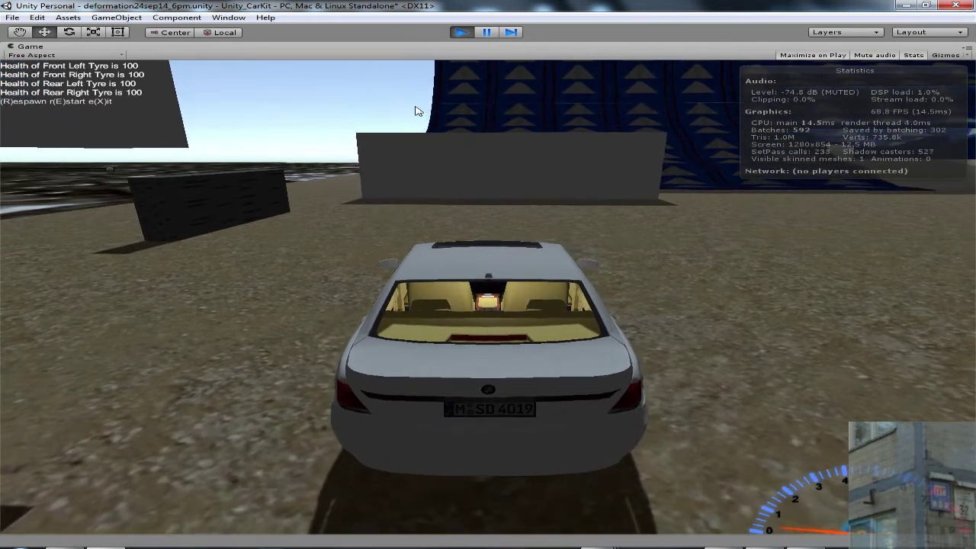
pyautogui.press('Down')
pyautogui.press('Up')
pyautogui.press('Down')
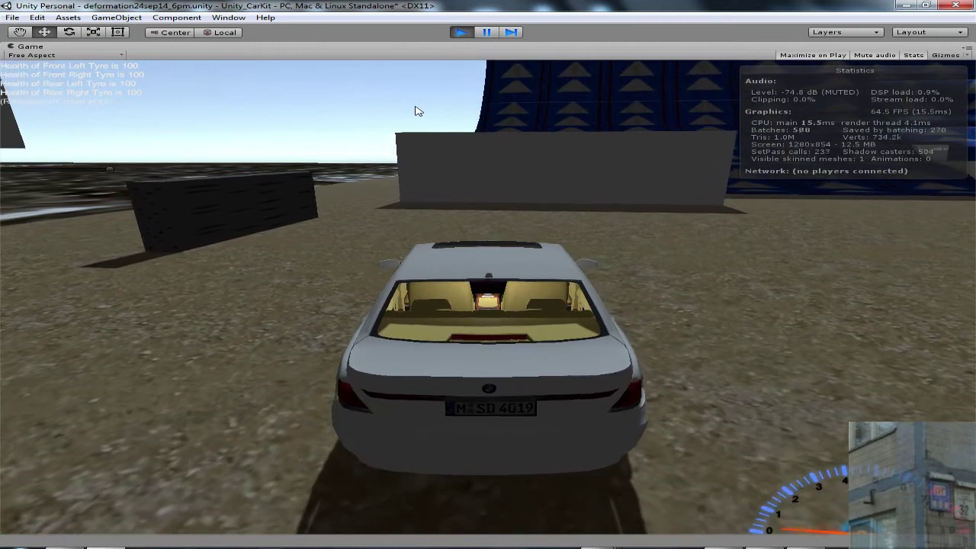
pyautogui.press('Down')
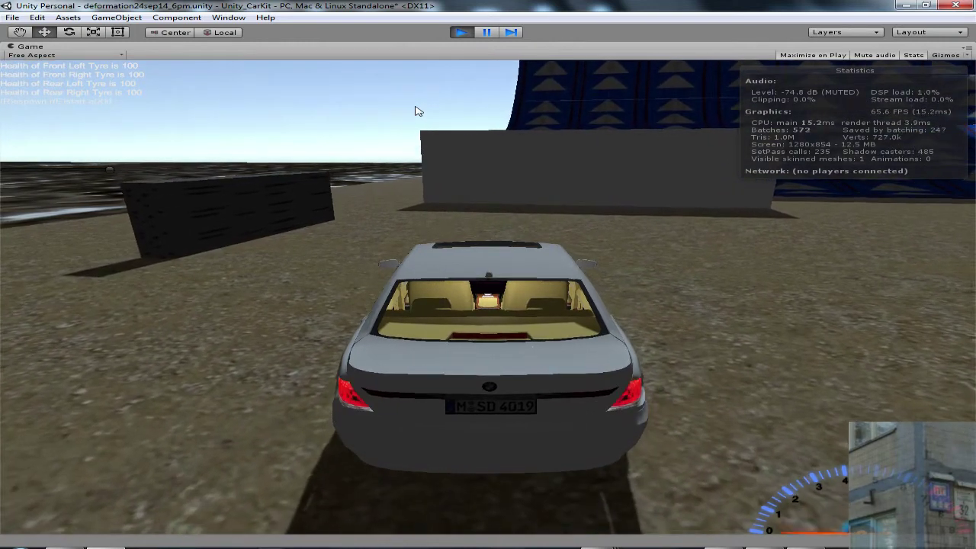
pyautogui.click(462, 33)
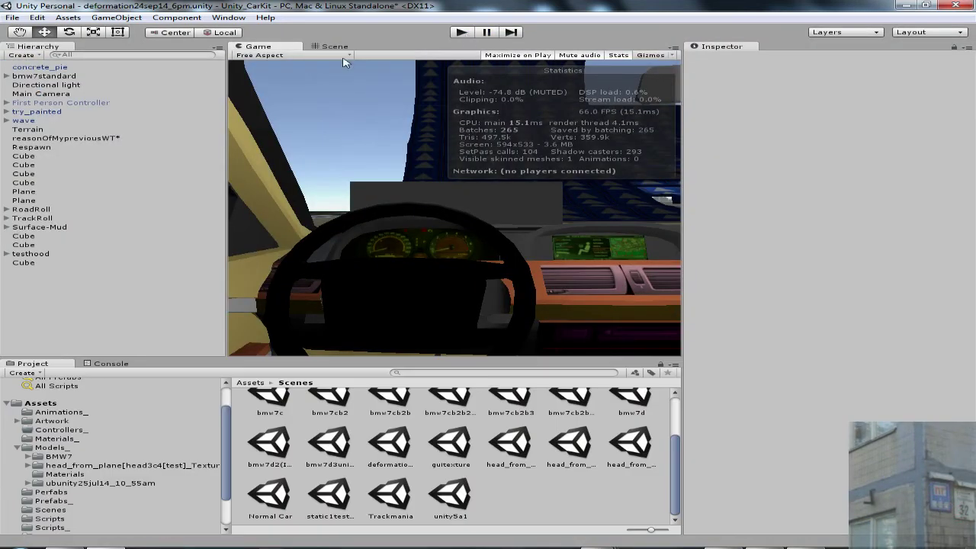
# Set Max Torque in the Car Controle Script of bmw7standard to 5e+08
pyautogui.click(26, 77)
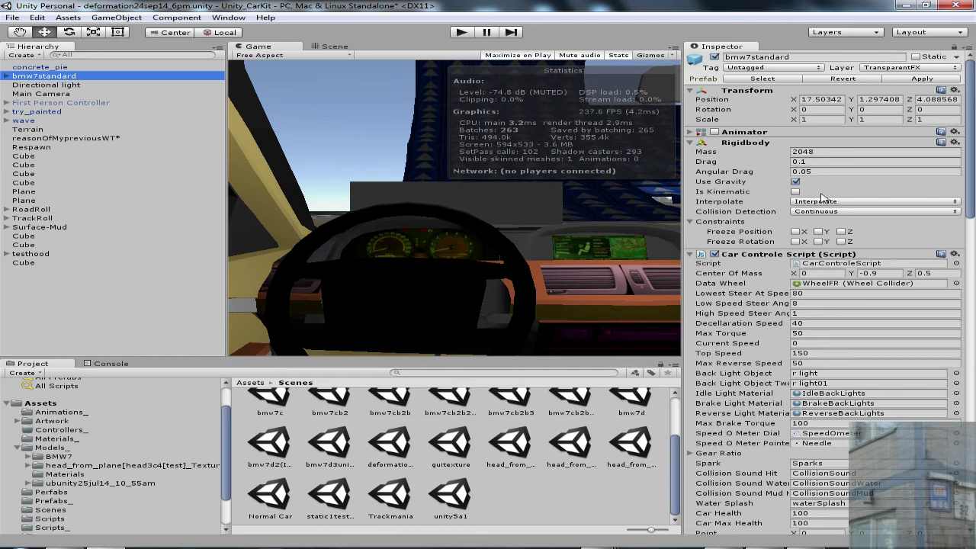
pyautogui.click(812, 333)
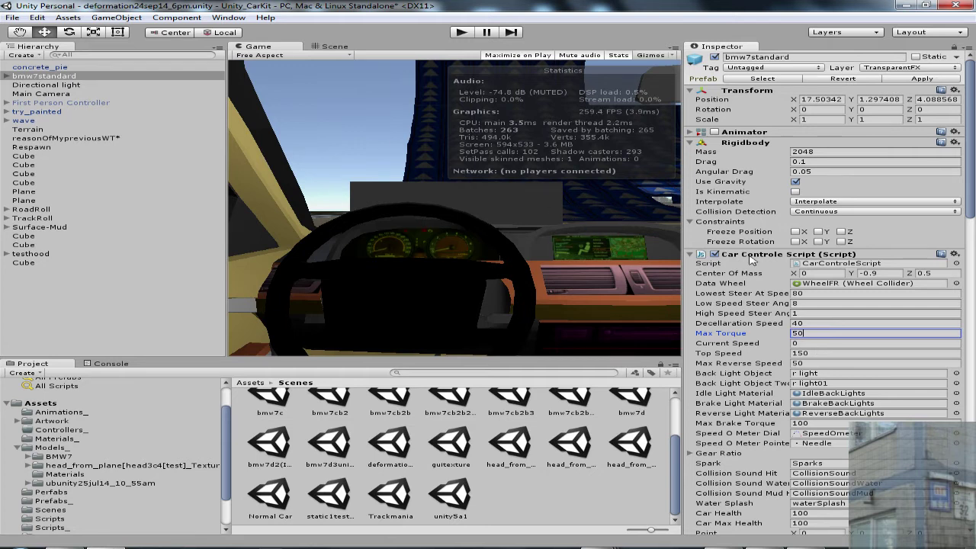
pyautogui.click(809, 332)
# Play the scene again, drive the car left past the grey block to test the new torque, and stop the game
pyautogui.click(460, 32)
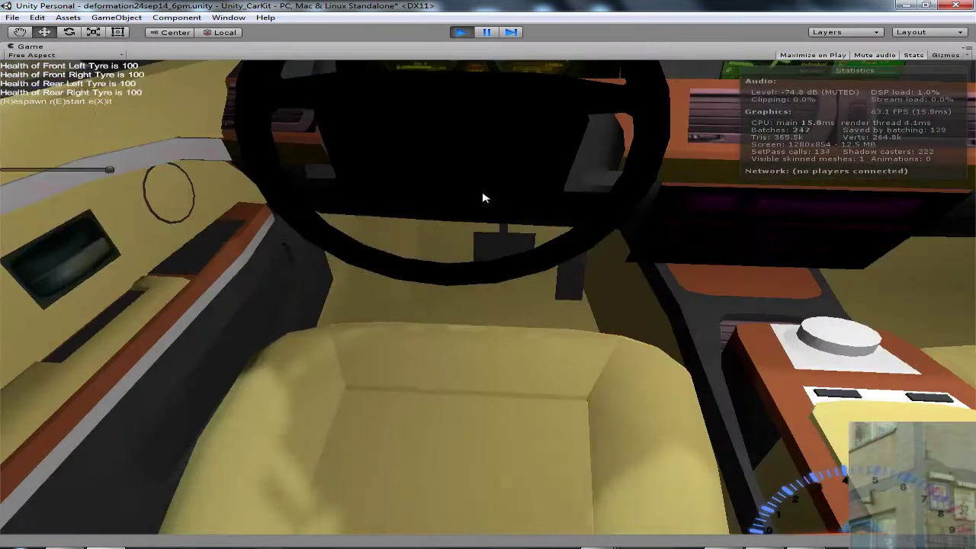
pyautogui.press('Left')
pyautogui.press('Down')
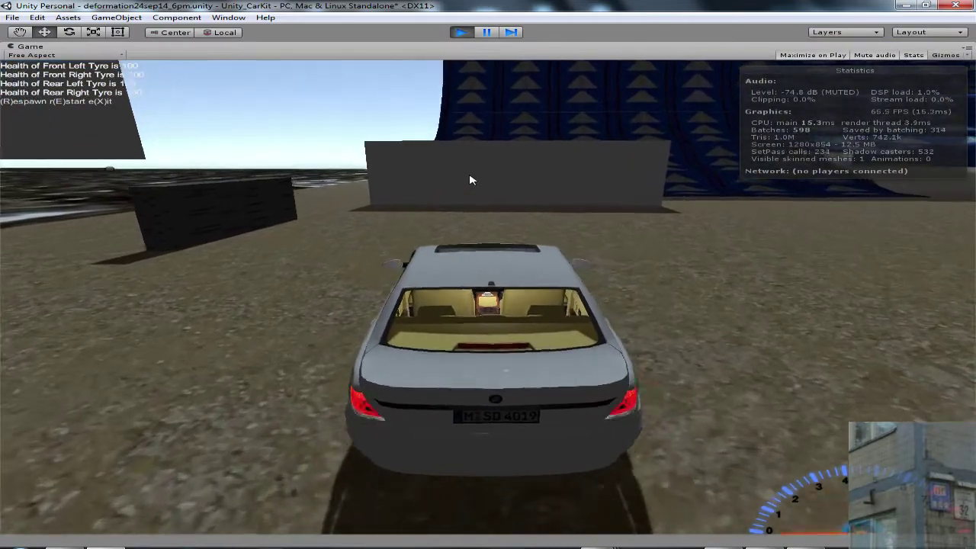
pyautogui.press('Left')
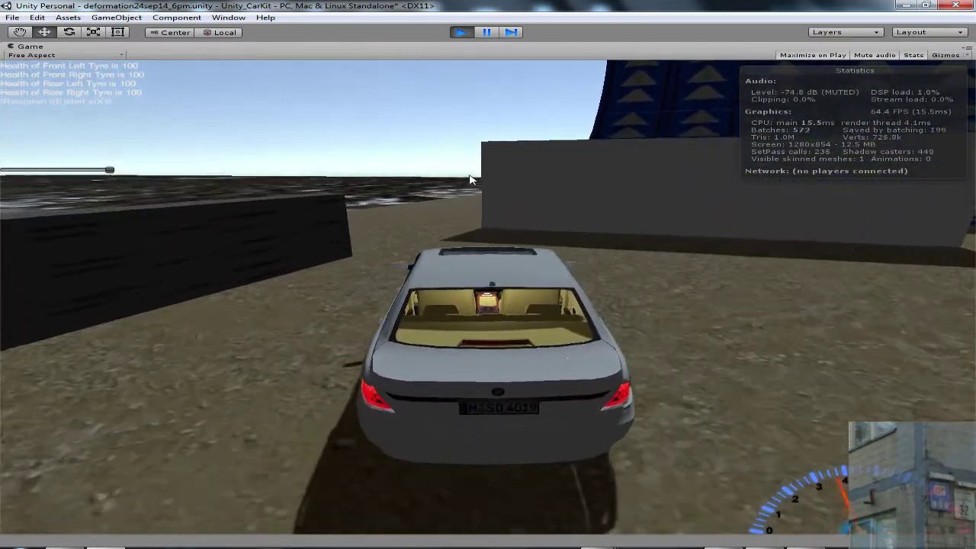
pyautogui.press('Up')
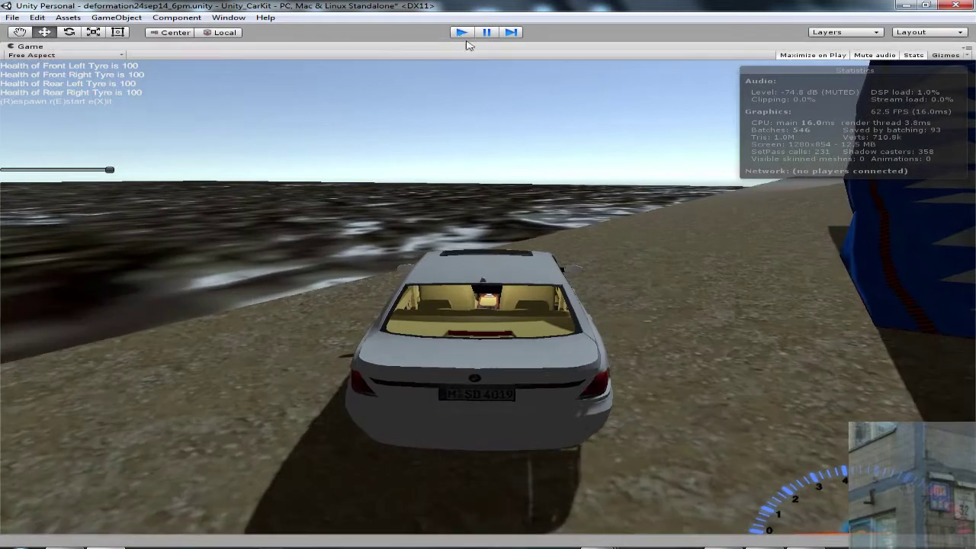
pyautogui.click(461, 32)
# Set the Rigidbody mass of bmw7standard to 192, test-drive the car briefly from the outside camera, and stop the game
pyautogui.click(829, 153)
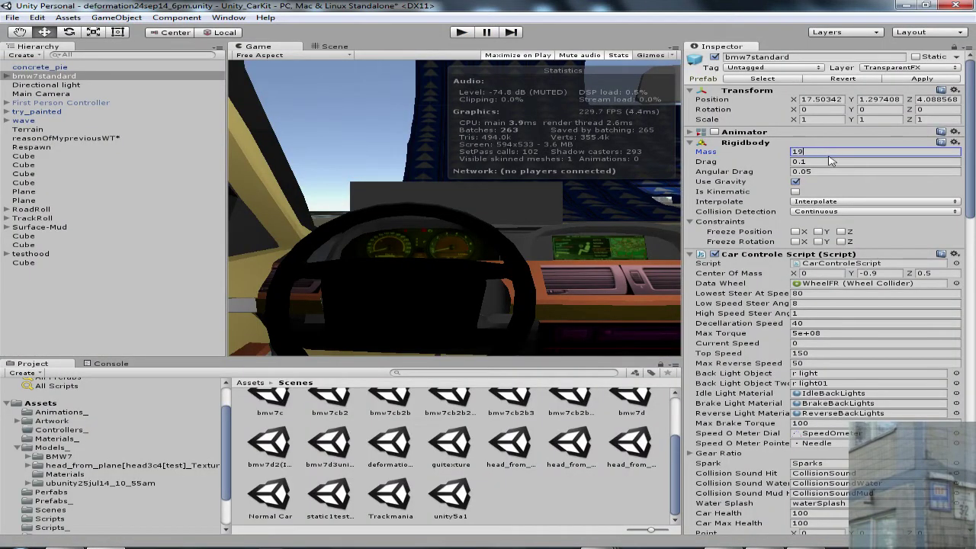
pyautogui.click(462, 33)
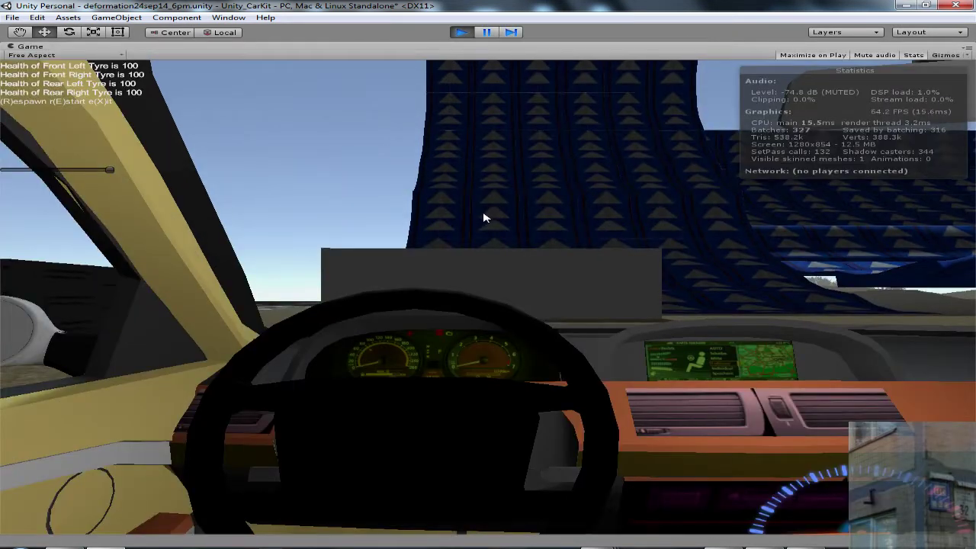
pyautogui.press('c')
pyautogui.press('w')
pyautogui.press('a')
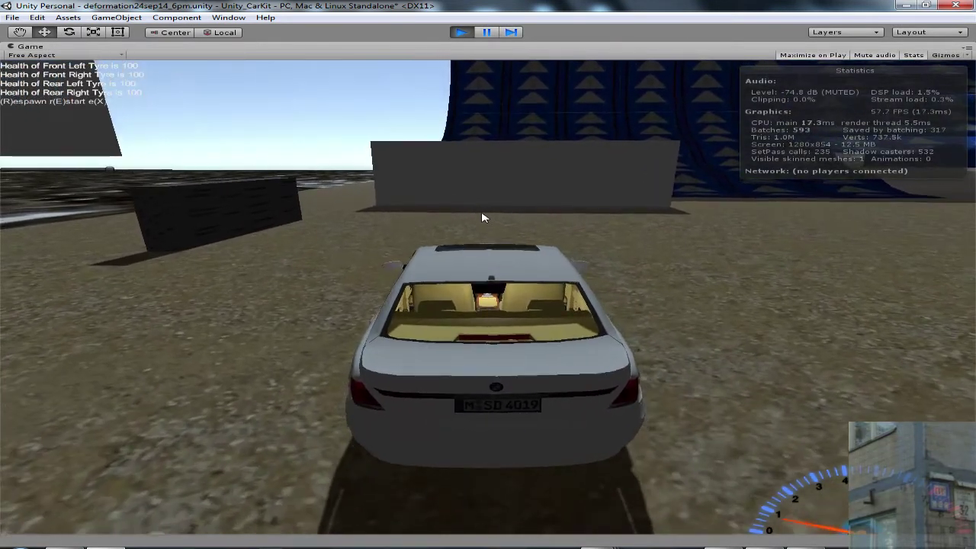
pyautogui.click(462, 32)
# Set the car's Angular Drag to 0.01, then play the scene and drive between the black and grey blocks
pyautogui.click(815, 173)
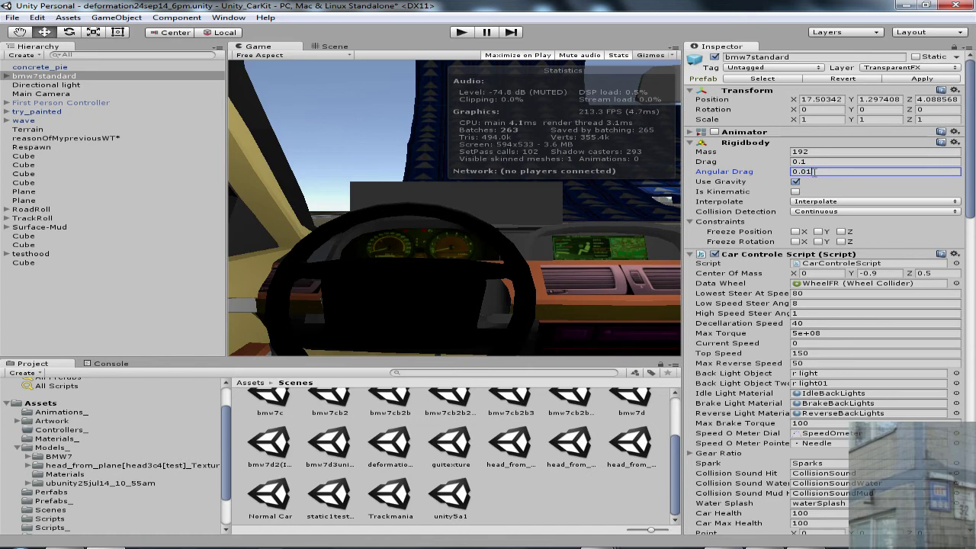
pyautogui.click(466, 32)
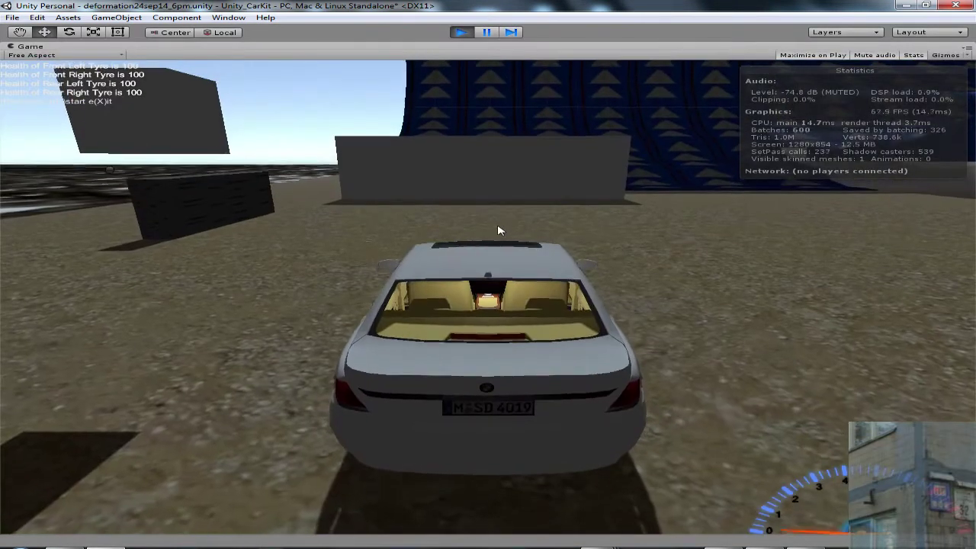
pyautogui.press('w')
pyautogui.press('a')
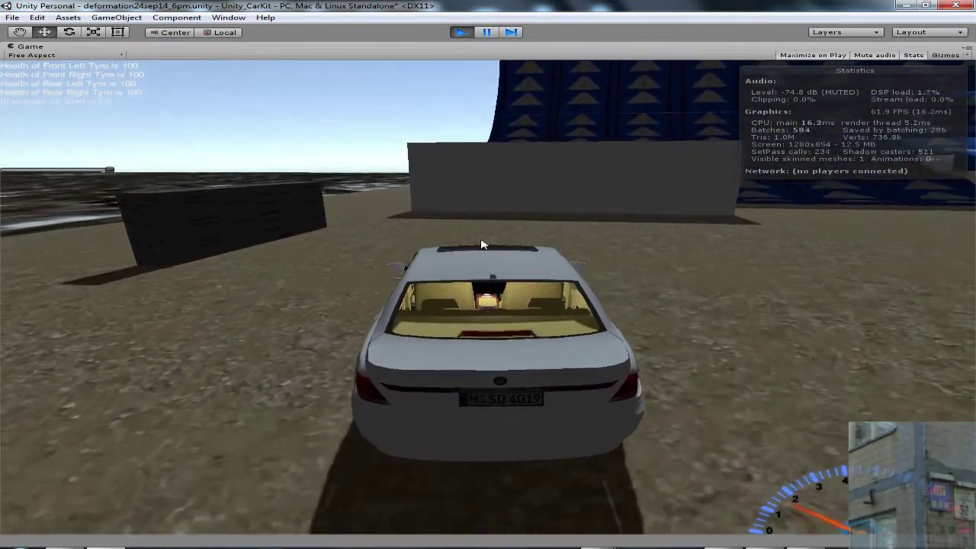
pyautogui.press('s')
pyautogui.press('w')
pyautogui.press('a')
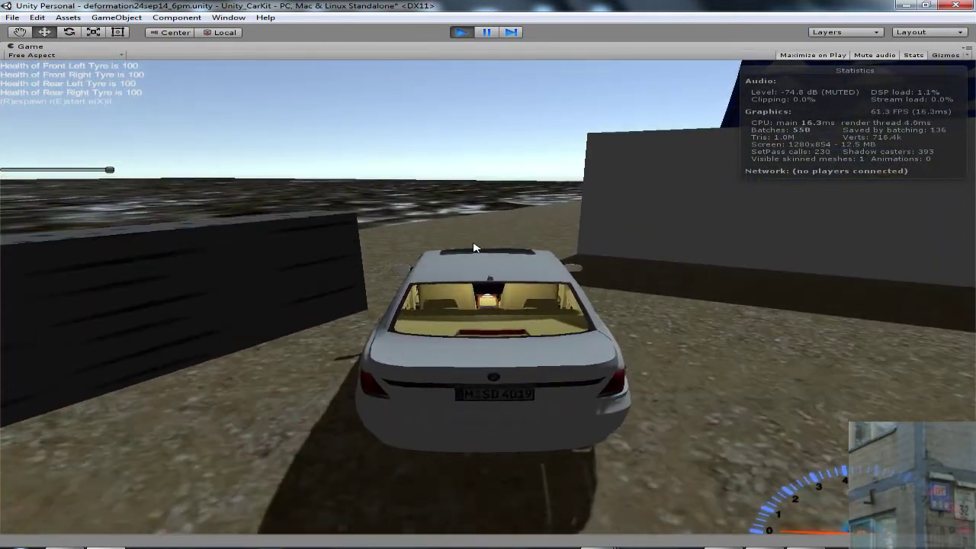
pyautogui.press('s')
pyautogui.press('Up')
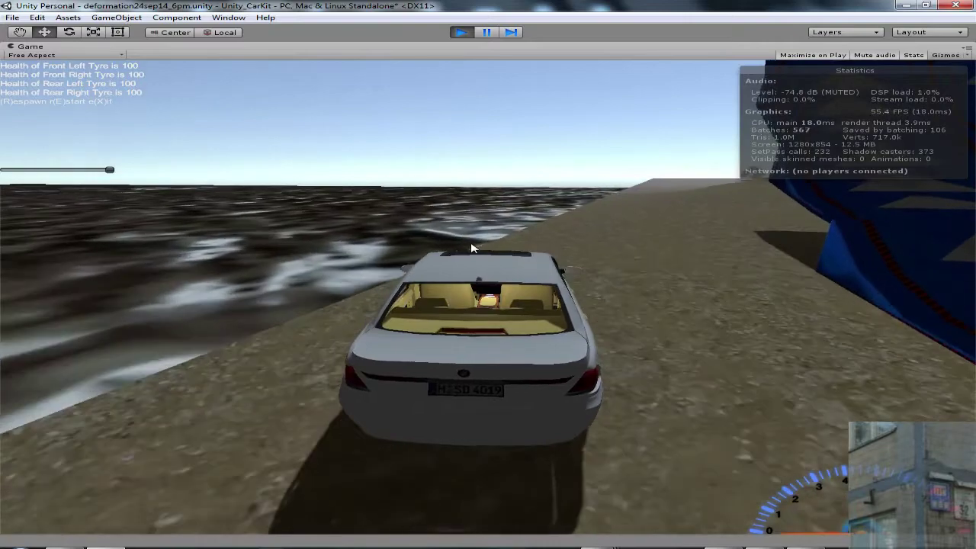
# Drive along the shore and across the terrain onto the orange field, braking among the trees
pyautogui.press('Up')
pyautogui.press('Left')
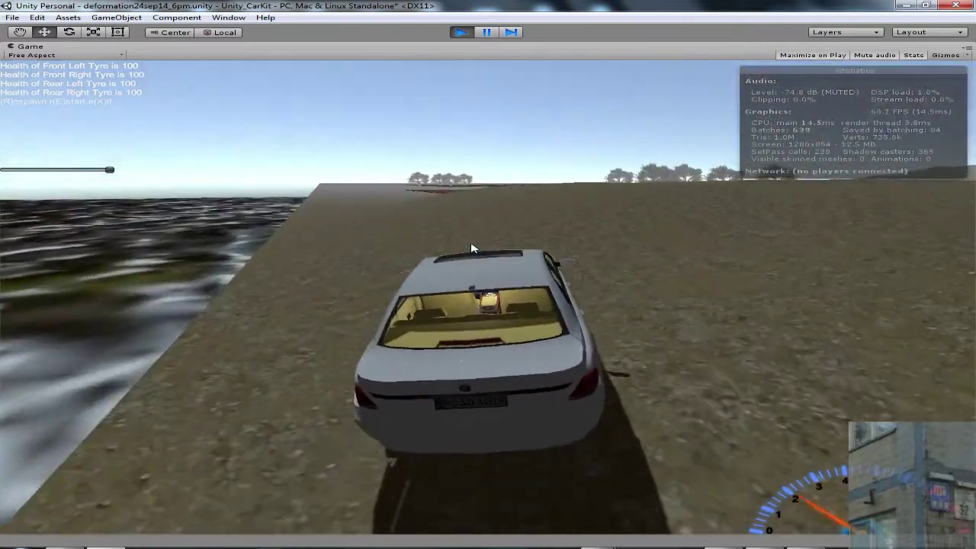
pyautogui.press('Up')
pyautogui.press('Right')
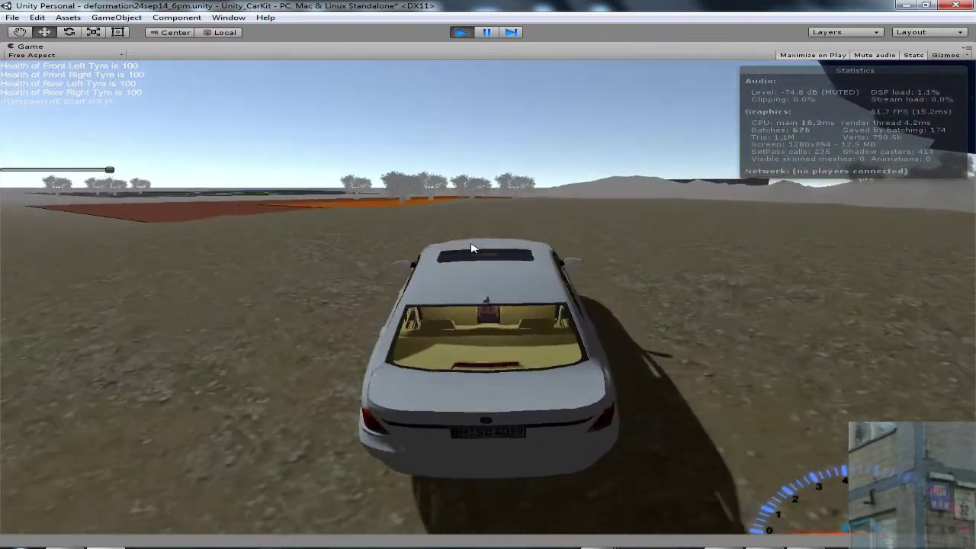
pyautogui.press('Up')
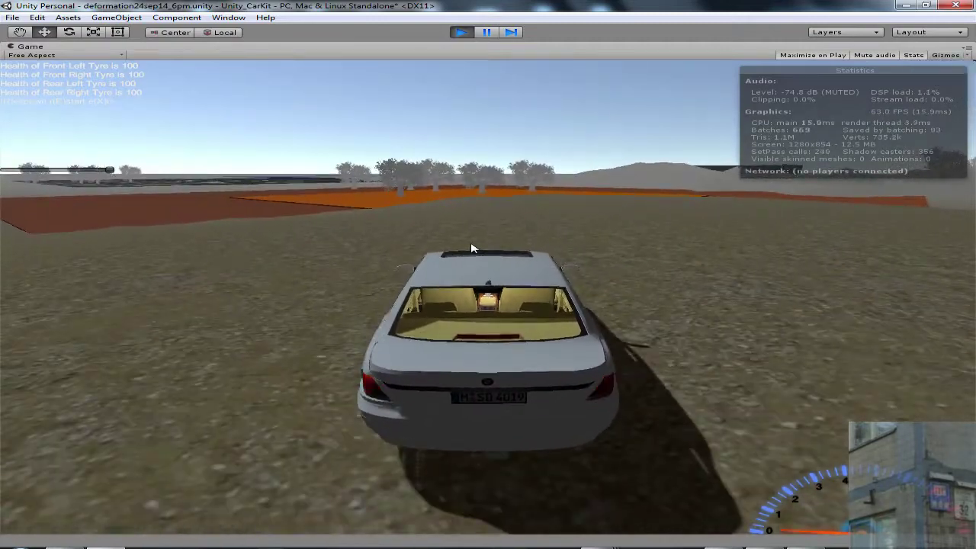
pyautogui.press('Up')
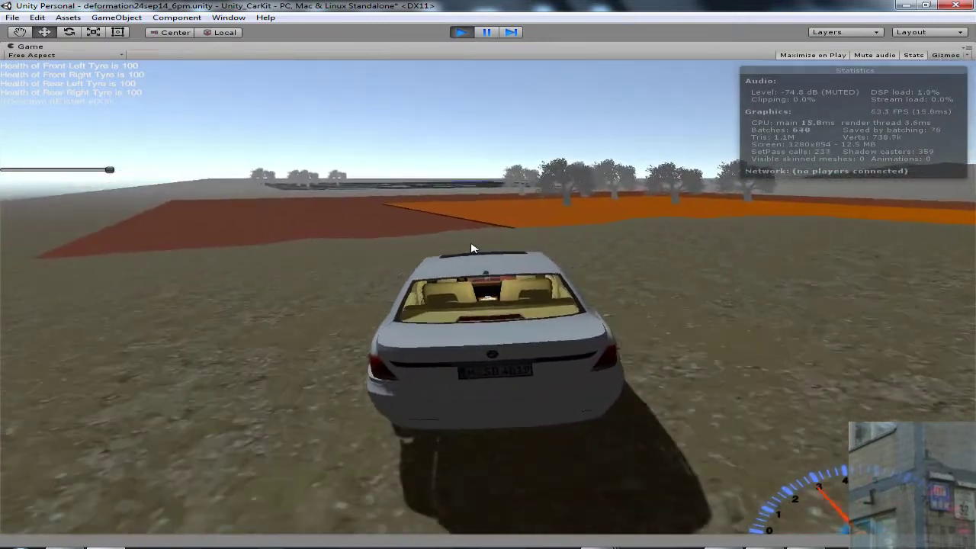
pyautogui.press('Up')
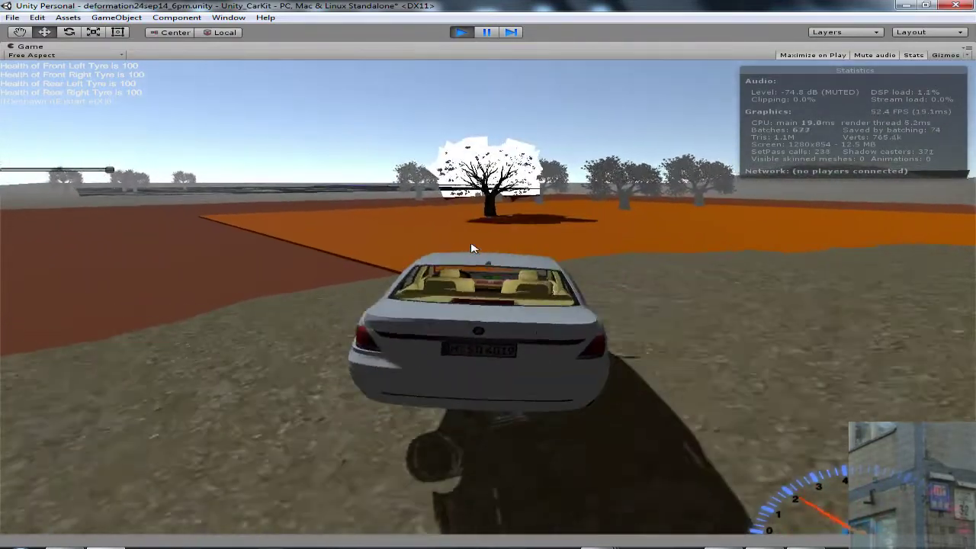
pyautogui.press('Up')
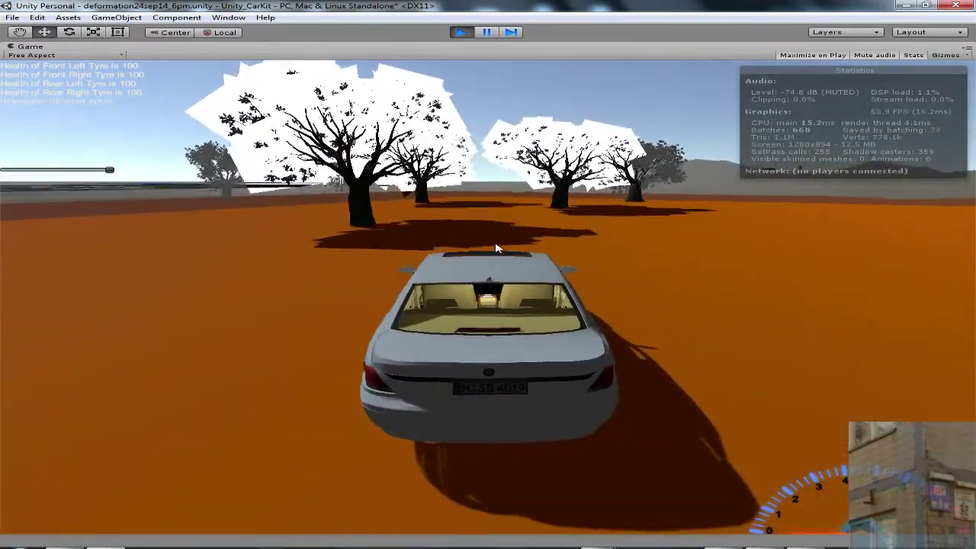
pyautogui.press('Down')
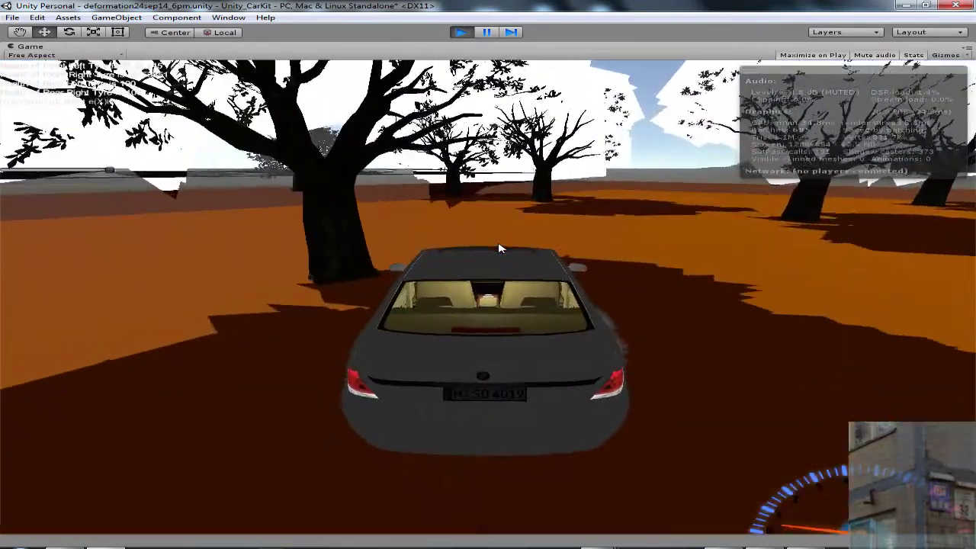
# Pause and resume the game, and drive between the trees to the open part of the orange field
pyautogui.click(486, 32)
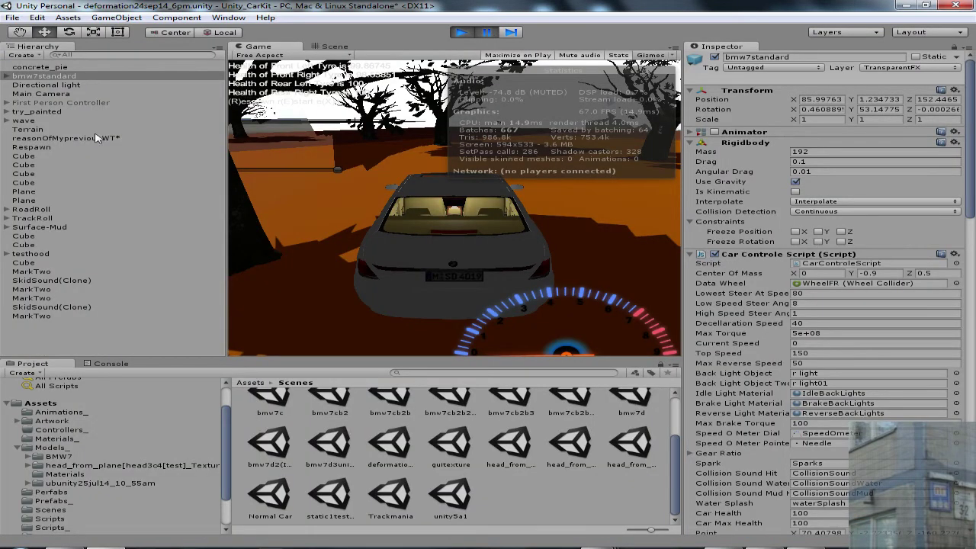
pyautogui.click(485, 32)
pyautogui.press('Up')
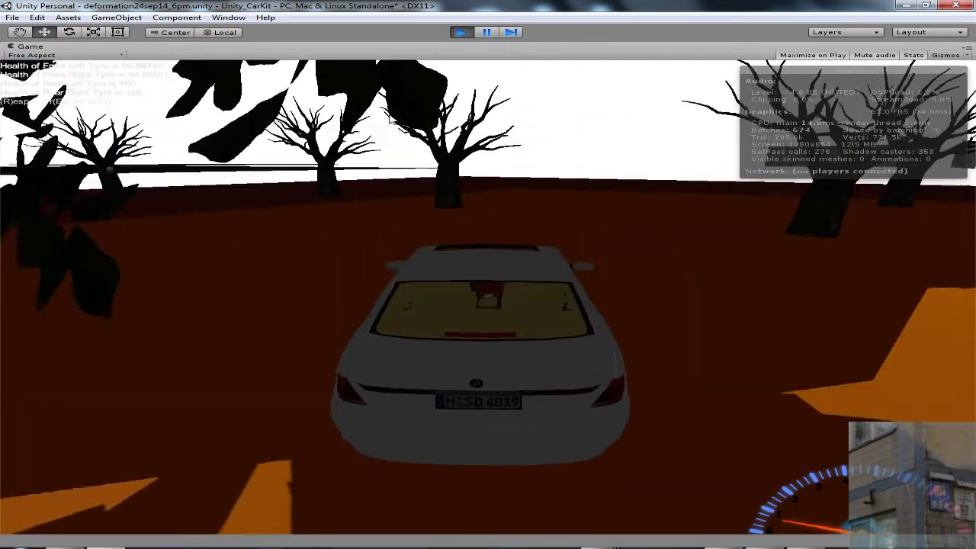
pyautogui.press('Down')
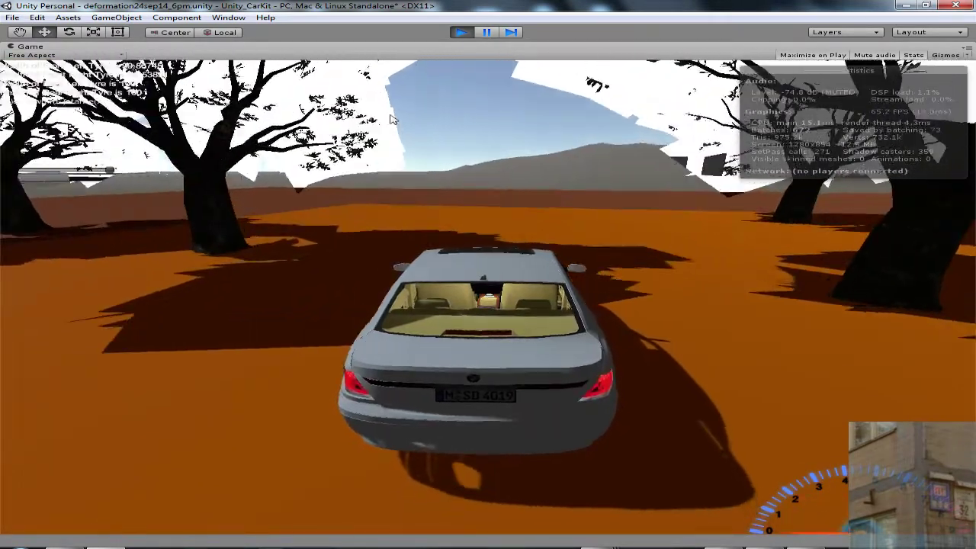
pyautogui.press('Up')
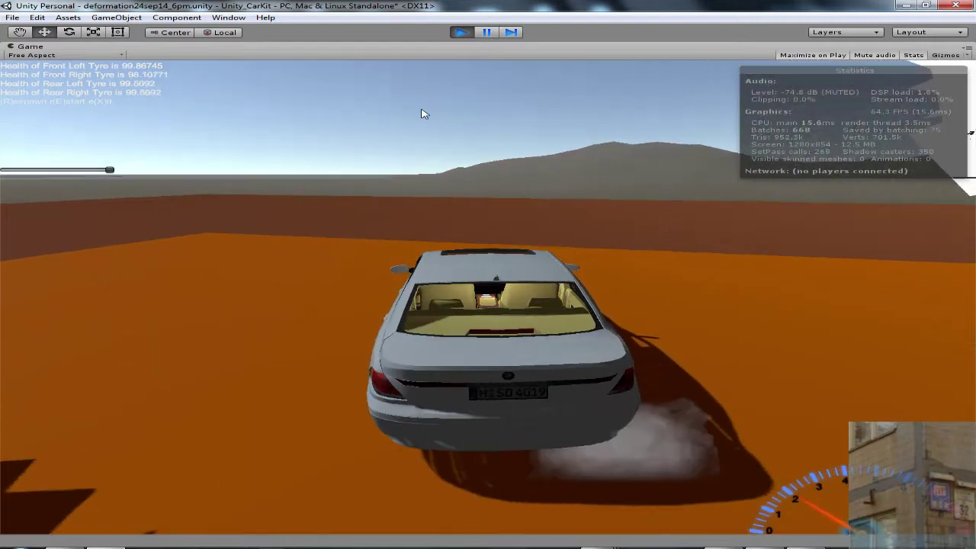
# Pause the game and examine the car from behind in the Scene view, along with its component settings
pyautogui.click(488, 33)
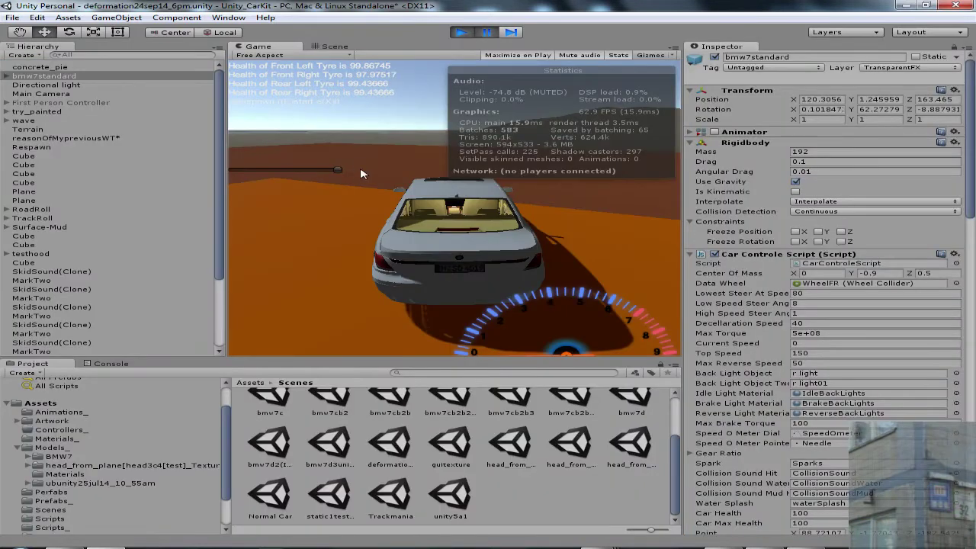
pyautogui.click(330, 51)
pyautogui.moveTo(388, 104); pyautogui.dragTo(565, 97, button='right')
pyautogui.press('w')
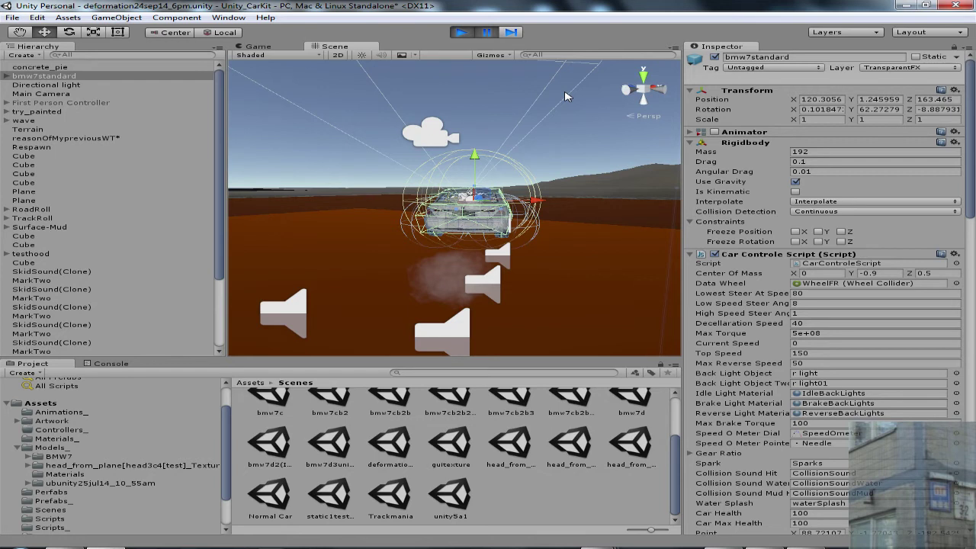
pyautogui.moveTo(435, 199); pyautogui.dragTo(442, 195, button='right')
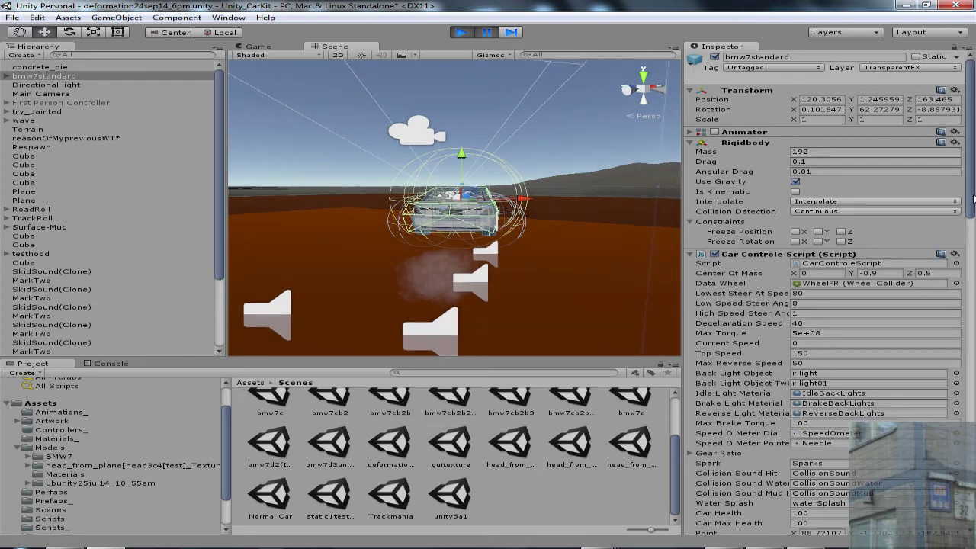
pyautogui.moveTo(971, 197); pyautogui.dragTo(974, 263)
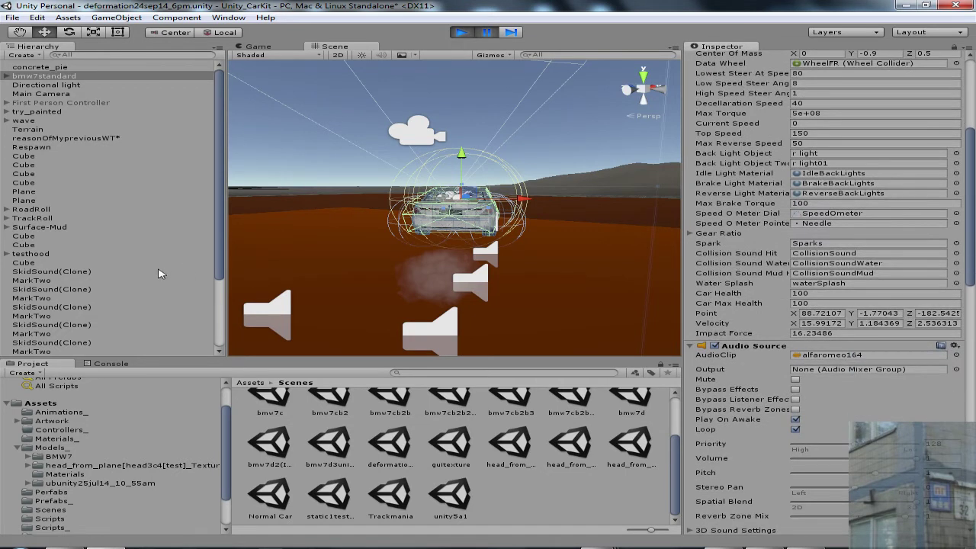
# Find the wheel colliders by searching for "collider", enable Start Skid on WheelFL, WheelFR, WheelRR and WheelRL, and resume the game
pyautogui.write('co')
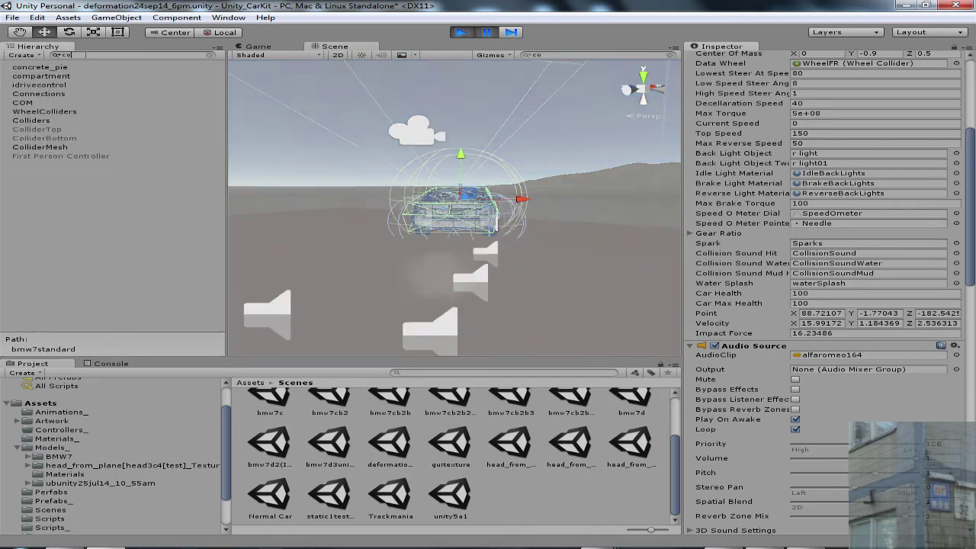
pyautogui.write('llider')
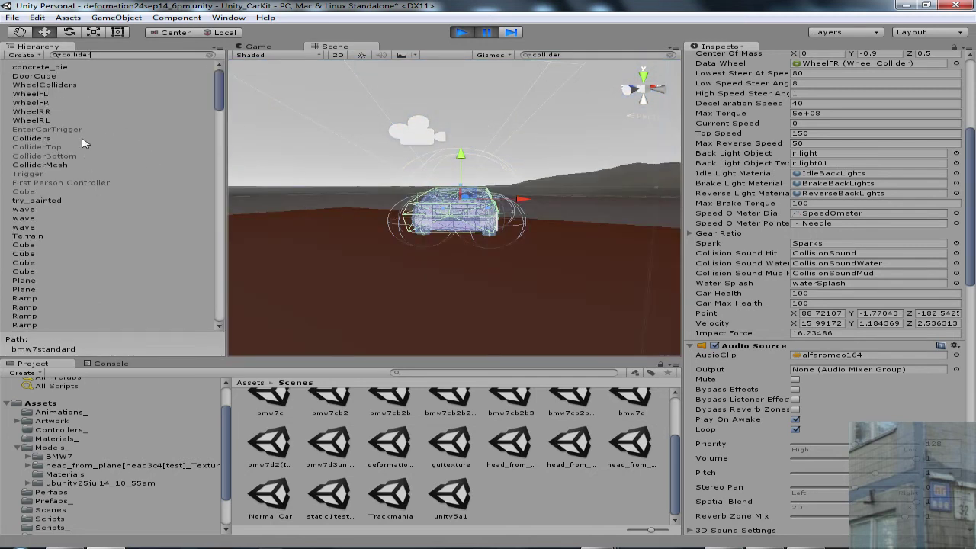
pyautogui.click(44, 94)
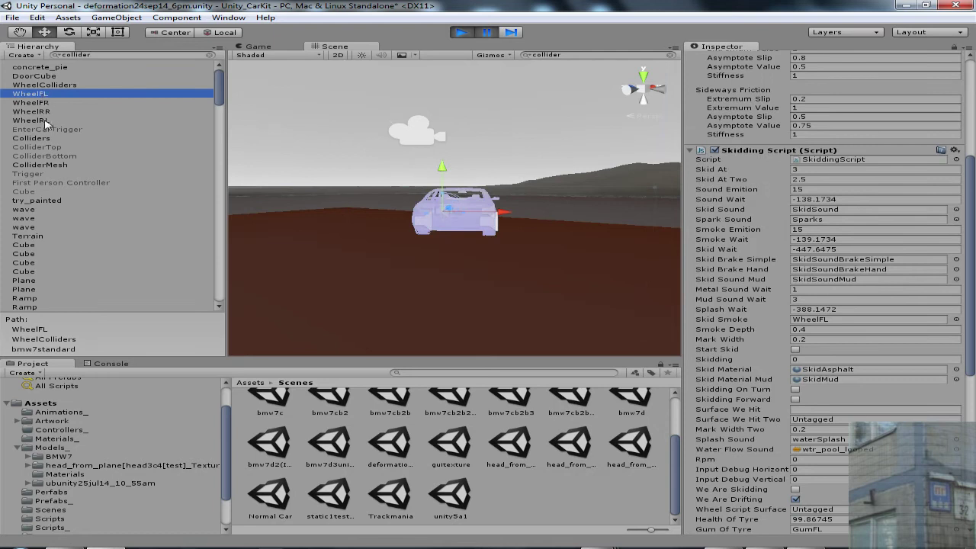
pyautogui.keyDown('shift'); pyautogui.click(45, 120); pyautogui.keyUp('shift')
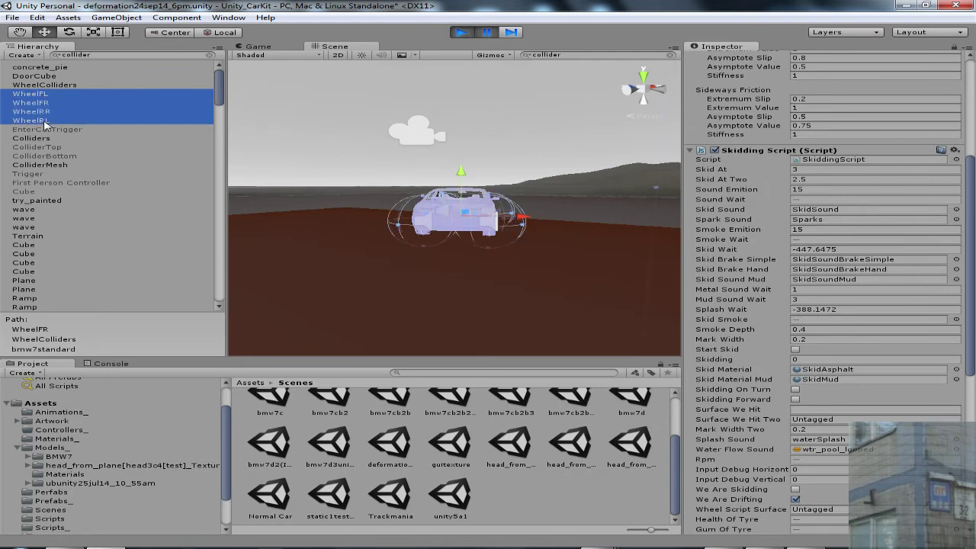
pyautogui.click(795, 350)
pyautogui.click(487, 34)
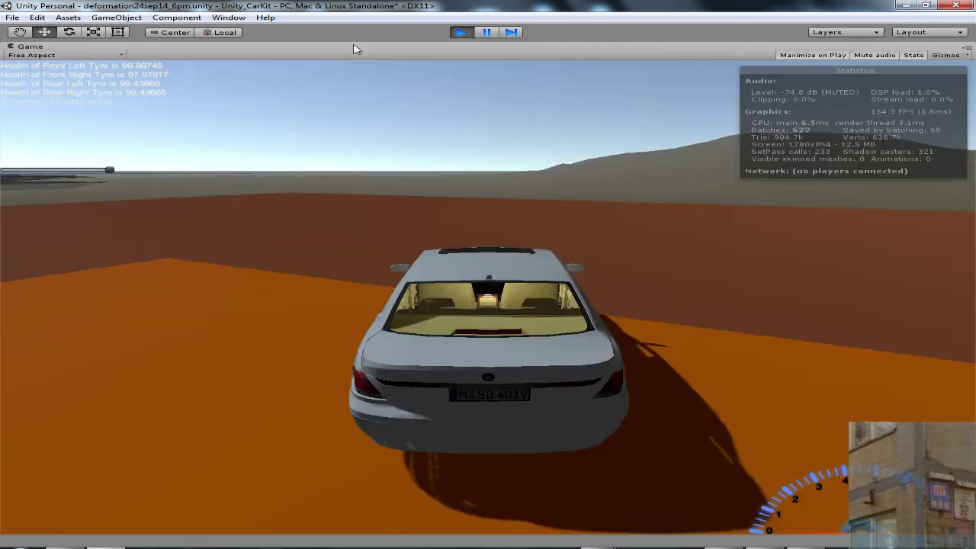
# Drive the car across the open terrain with Start Skid enabled and steer left past the trees
pyautogui.press('Up')
pyautogui.press('Up')
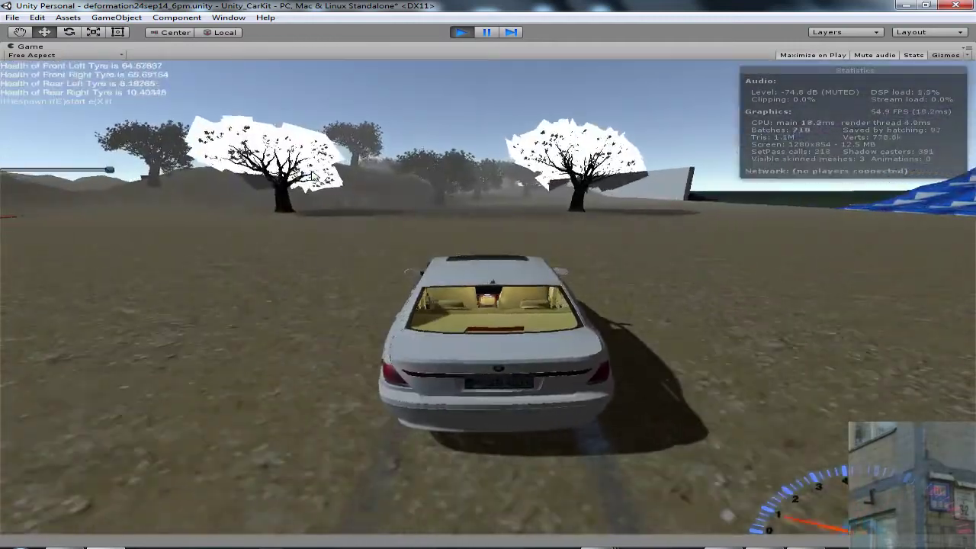
pyautogui.press('a')
pyautogui.press('a')
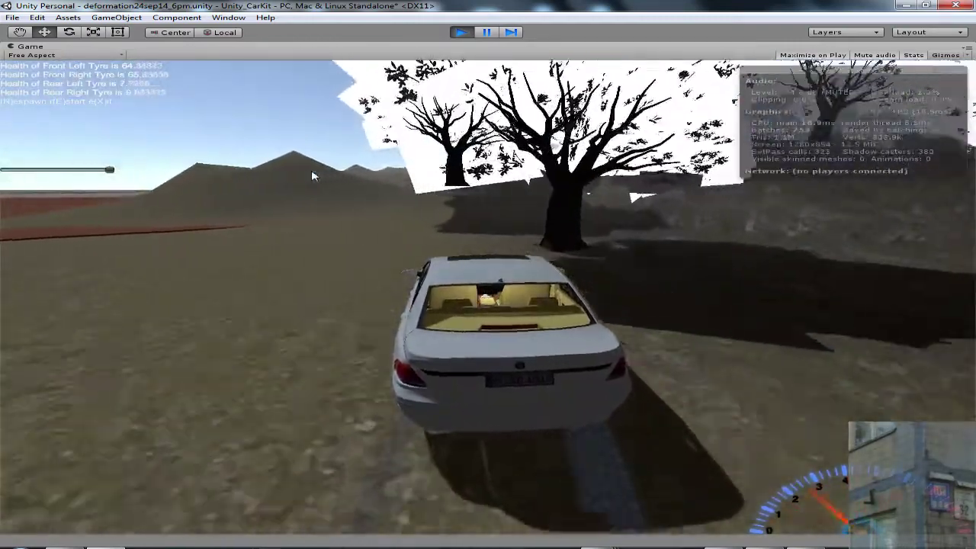
# Steer the car left off the hillside onto the red ground and drive it along the edge of the orange field
pyautogui.press('Left')
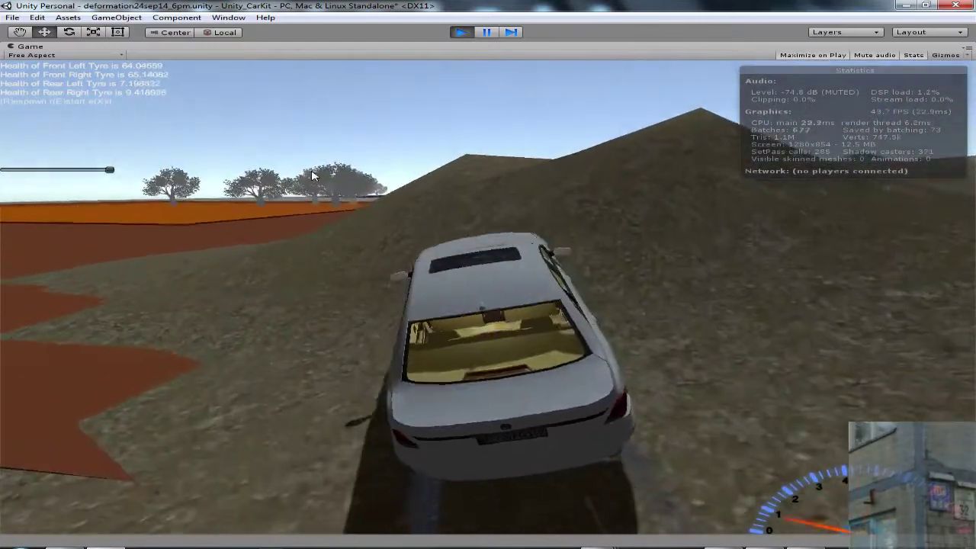
pyautogui.press('Left')
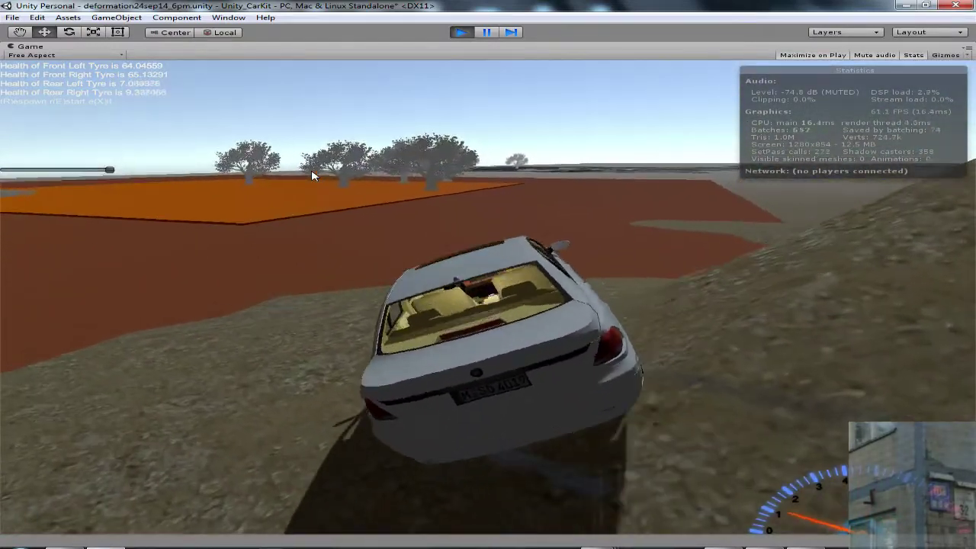
pyautogui.press('Left')
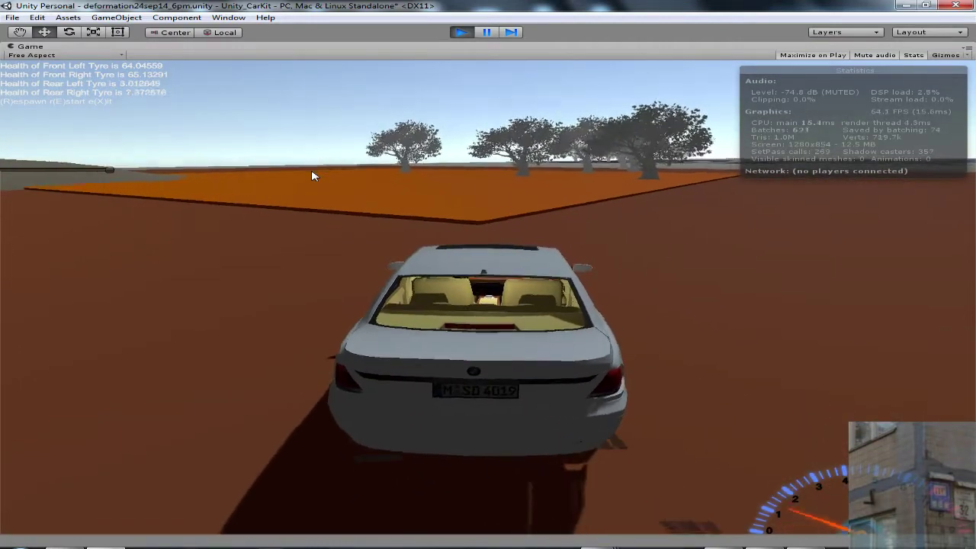
pyautogui.press('Right')
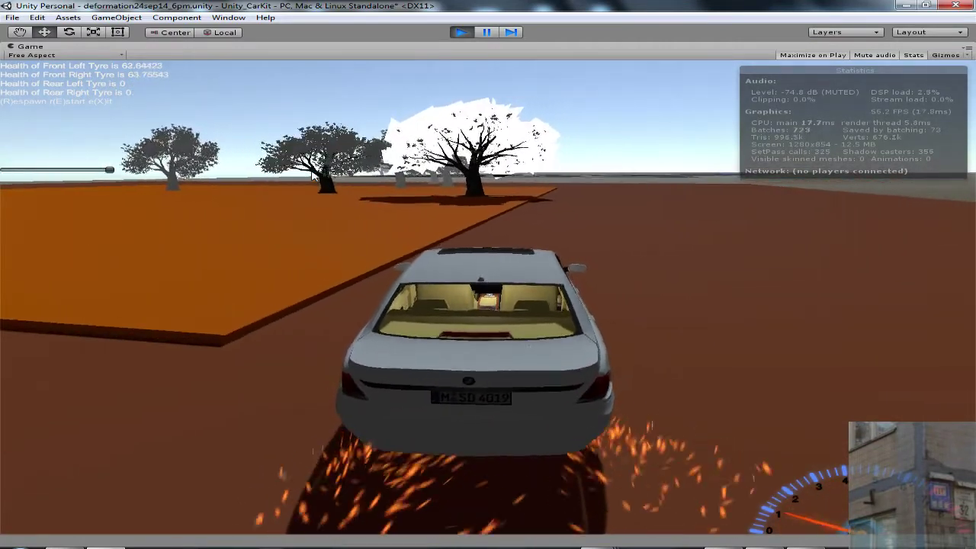
pyautogui.press('Right')
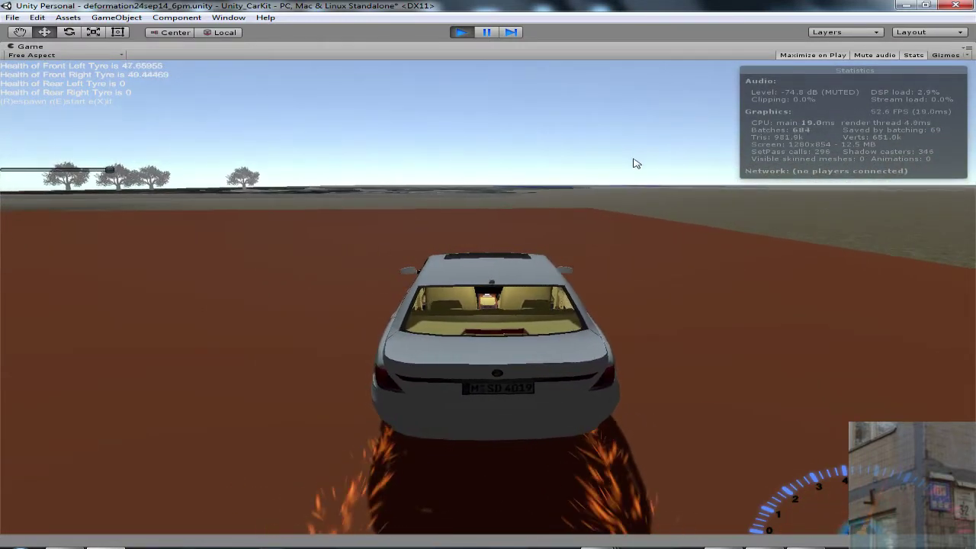
# Weave the car left and right across the gravel and red ground to test wheel skidding and tyre wear
pyautogui.press('Left')
pyautogui.press('Right')
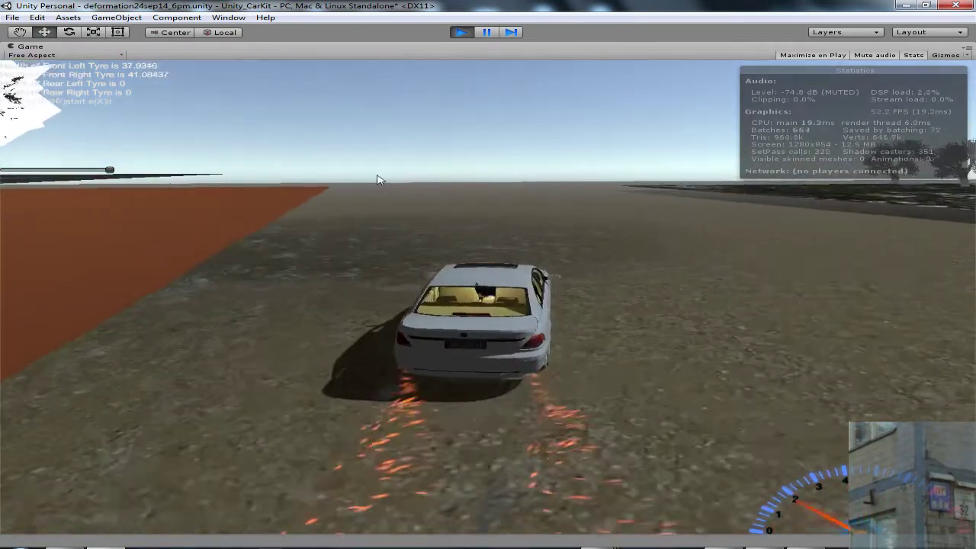
pyautogui.press('Right')
pyautogui.press('Left')
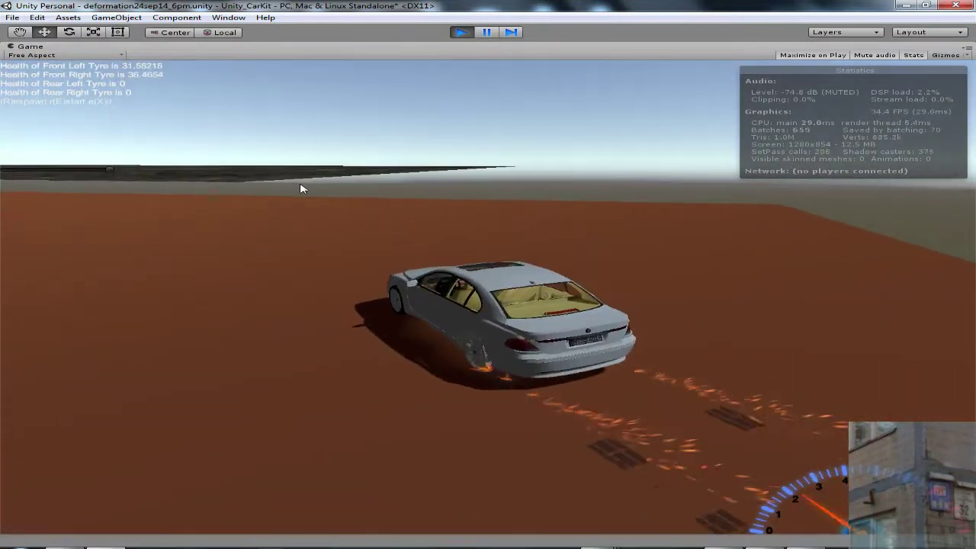
pyautogui.press('Right')
pyautogui.press('Left')
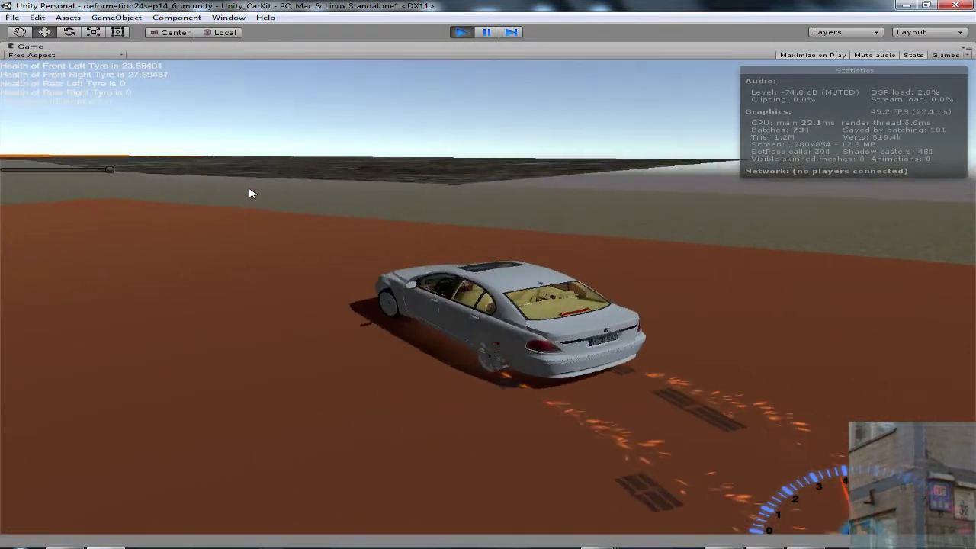
pyautogui.press('Right')
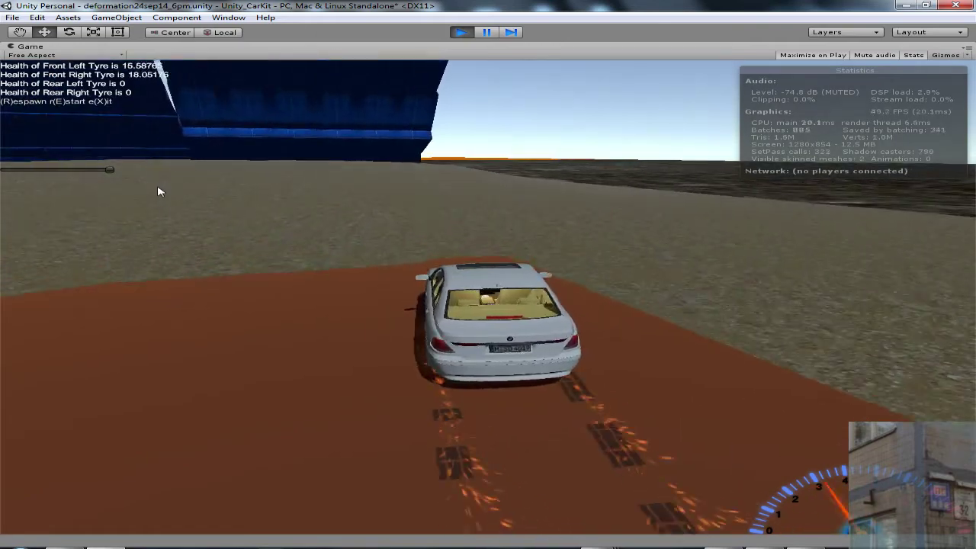
# Drive the car over the dark rocky terrain with alternating turns, viewing it from both sides
pyautogui.press('Right')
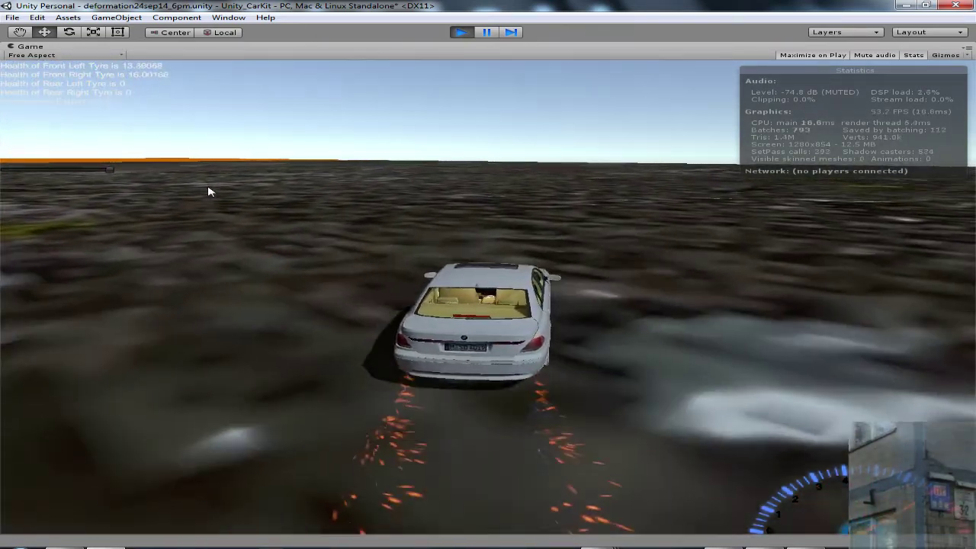
pyautogui.press('Right')
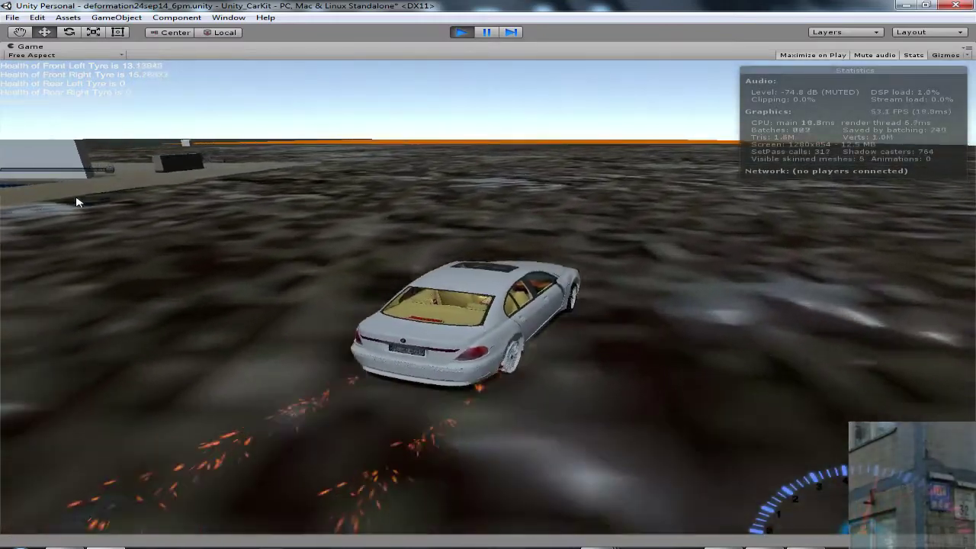
pyautogui.press('Left')
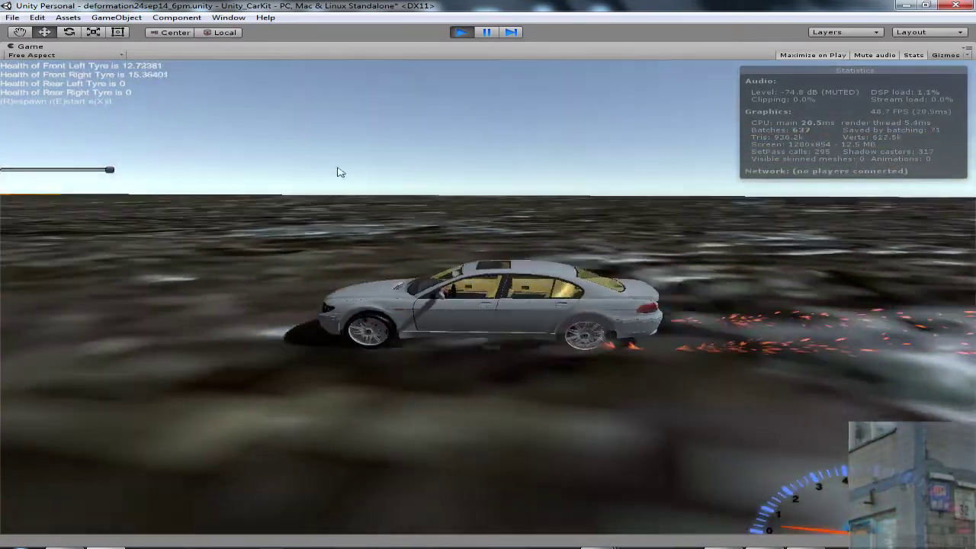
pyautogui.moveTo(341, 173); pyautogui.dragTo(42, 190)
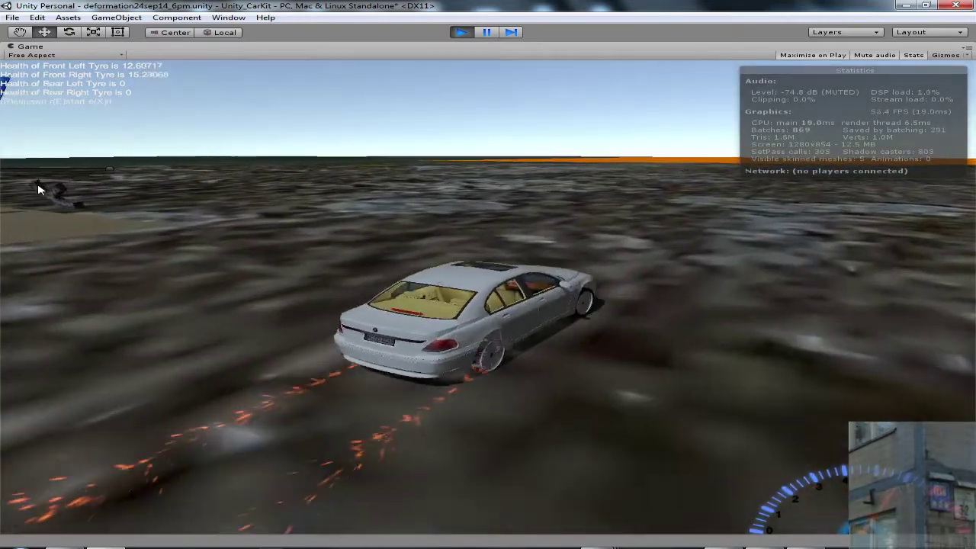
pyautogui.press('Left')
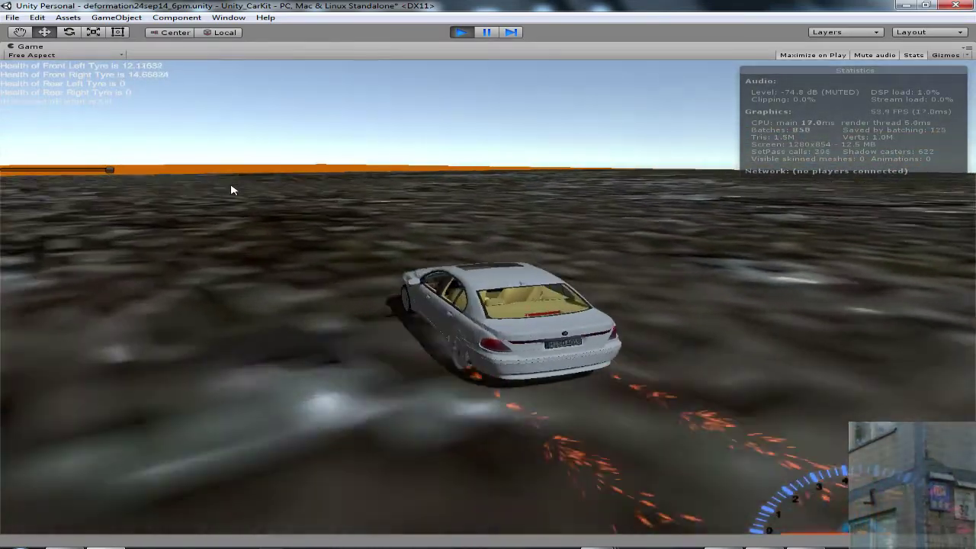
pyautogui.press('Right')
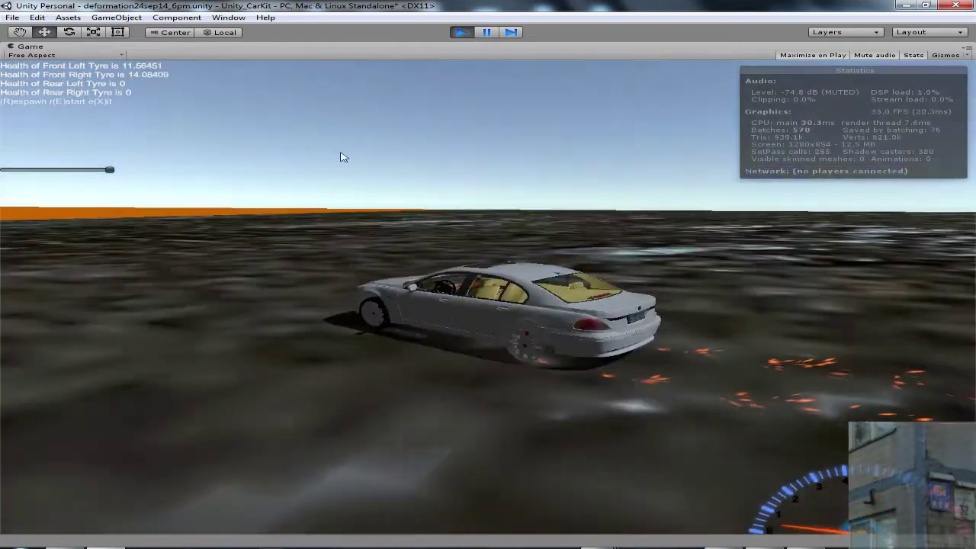
# Drive the car onto the orange field and turn right to wear down the front tyres
pyautogui.moveTo(341, 153); pyautogui.dragTo(213, 162)
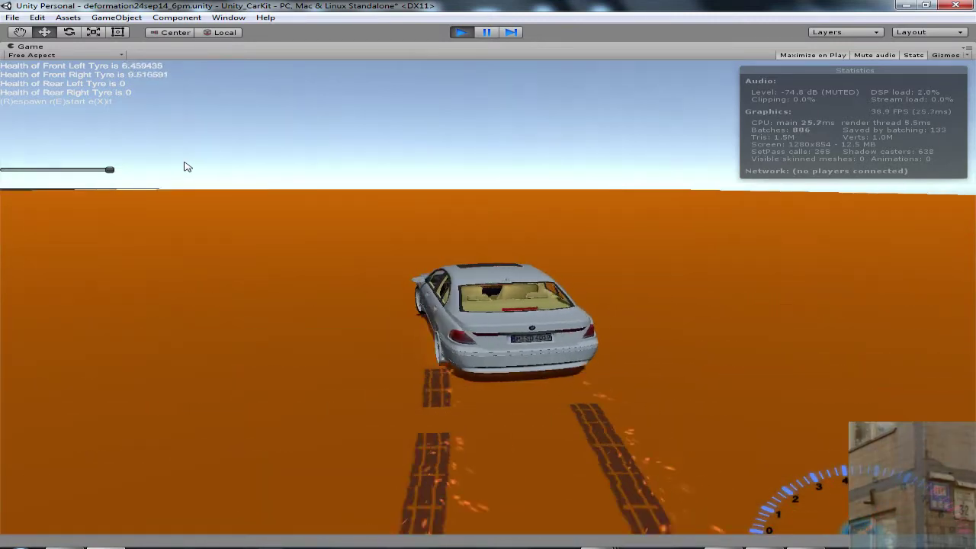
pyautogui.moveTo(183, 167); pyautogui.dragTo(116, 169)
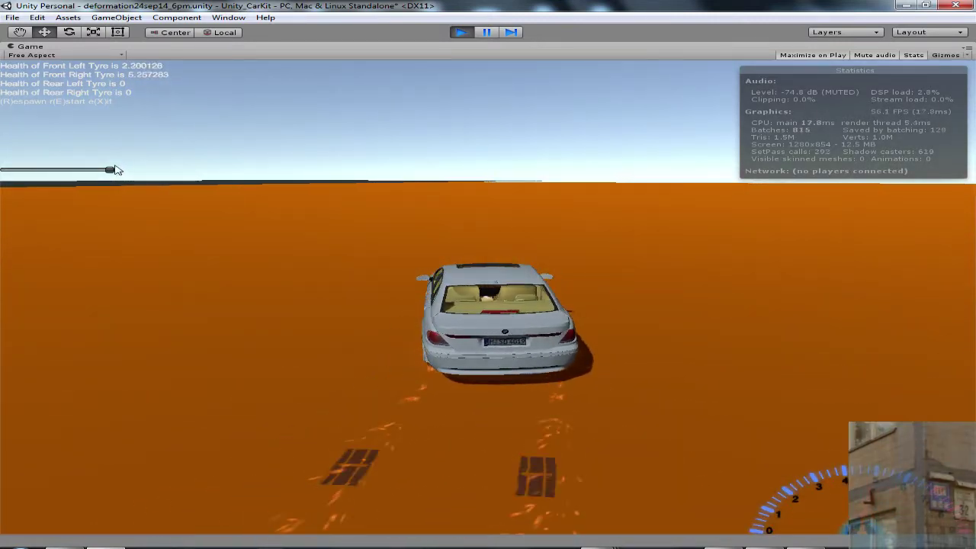
pyautogui.press('Right')
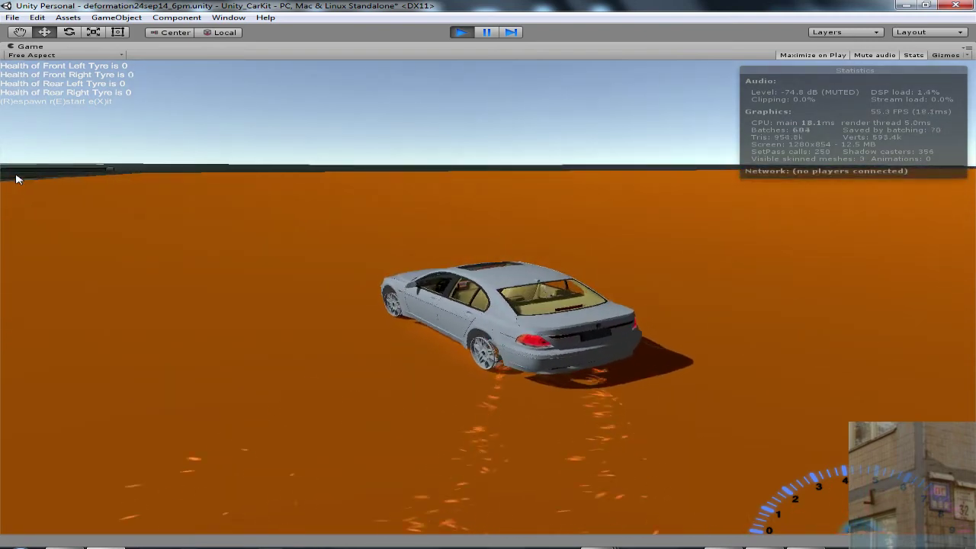
# Try to respawn the car, and stop the play test
pyautogui.moveTo(5, 183); pyautogui.dragTo(546, 255)
pyautogui.press('r')
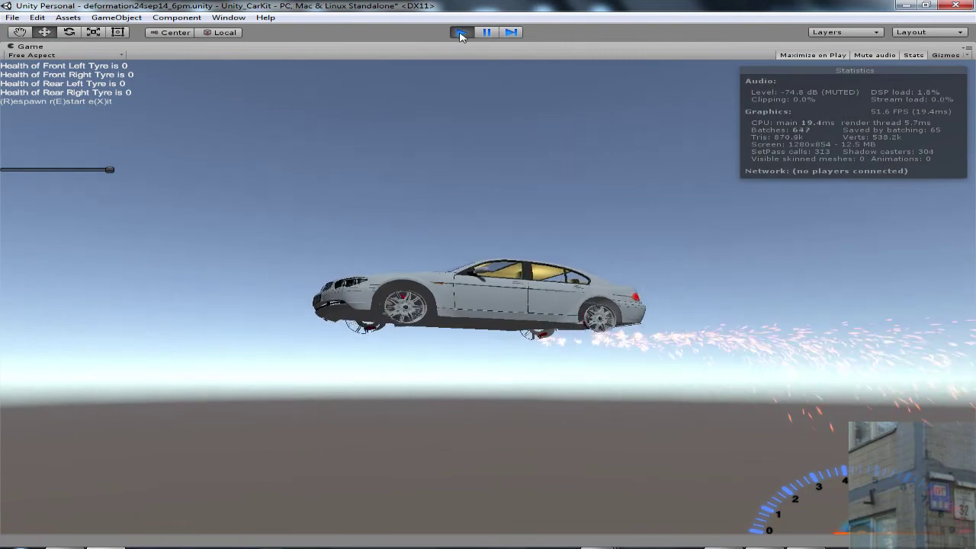
pyautogui.click(462, 33)
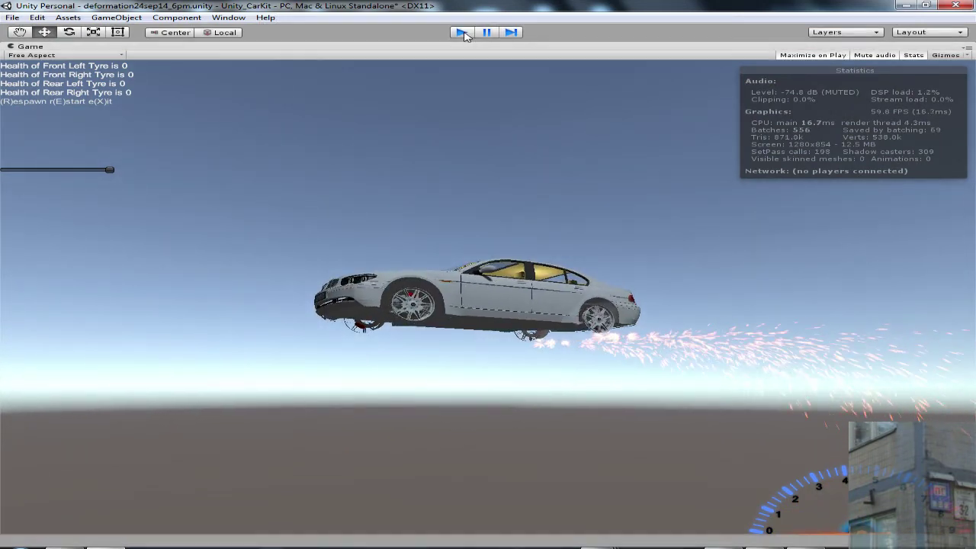